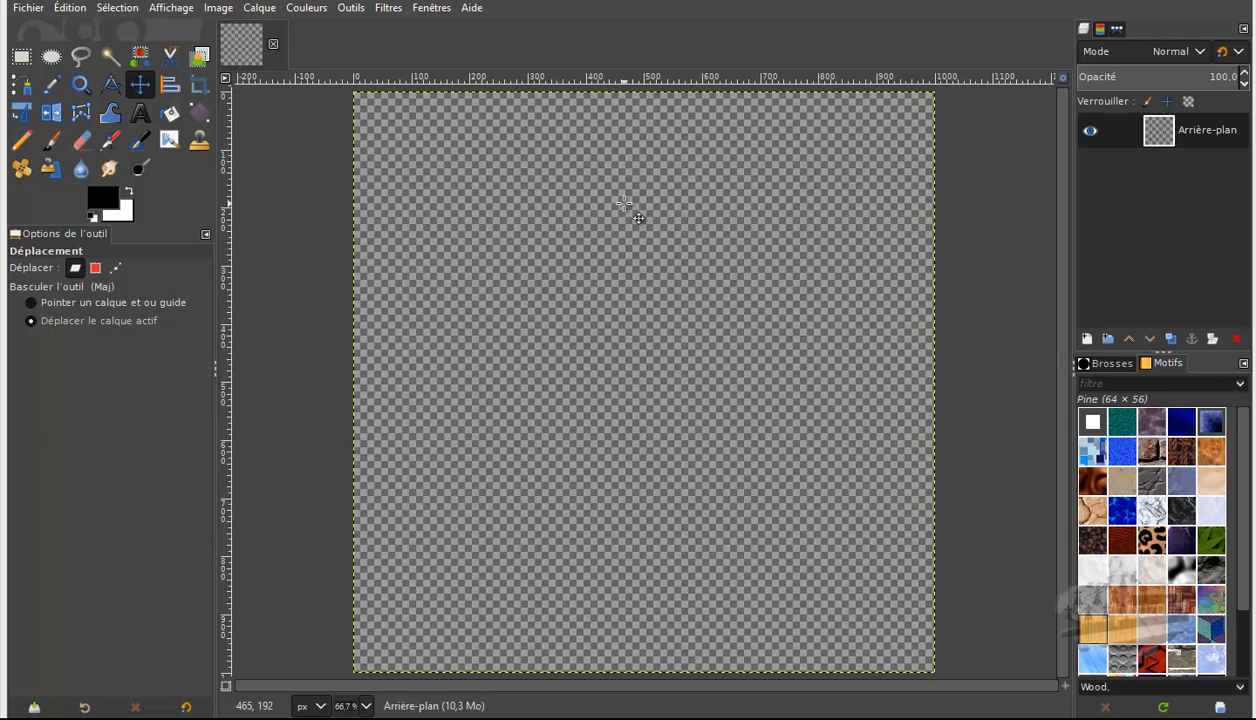
Step: Try the Legacy icon theme in the preferences and leave them without applying it
left_click(199, 117)
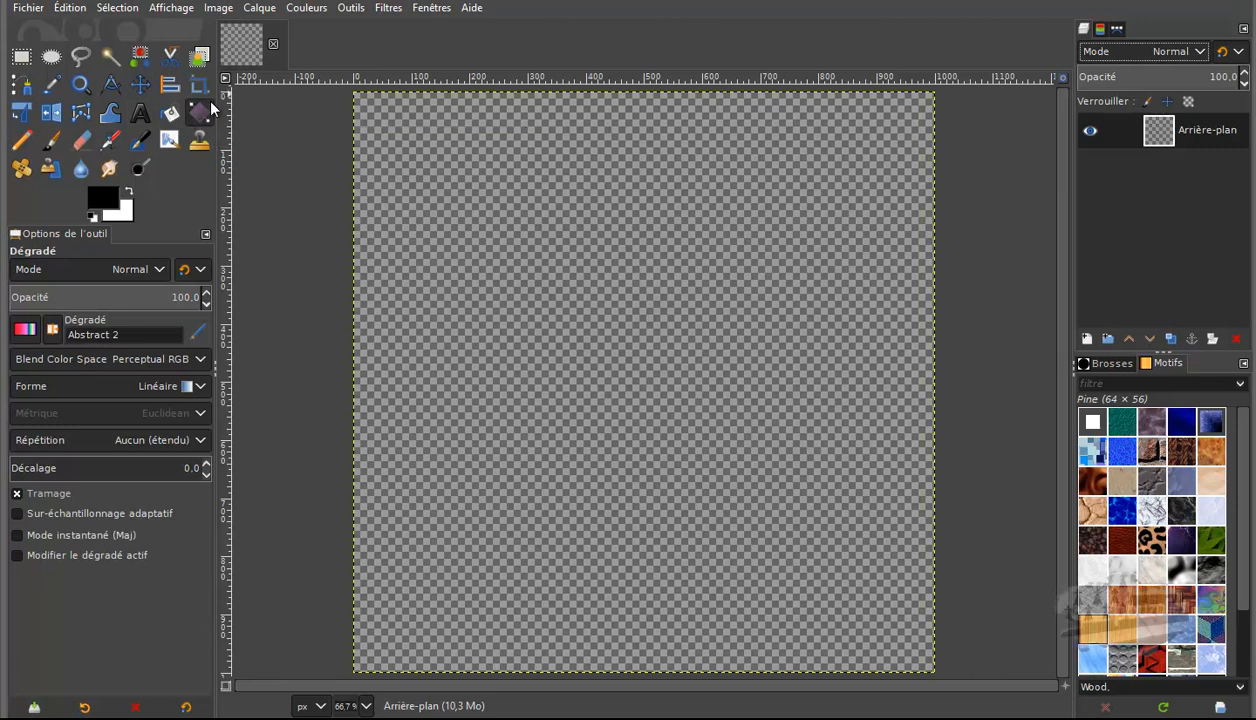
left_click(71, 10)
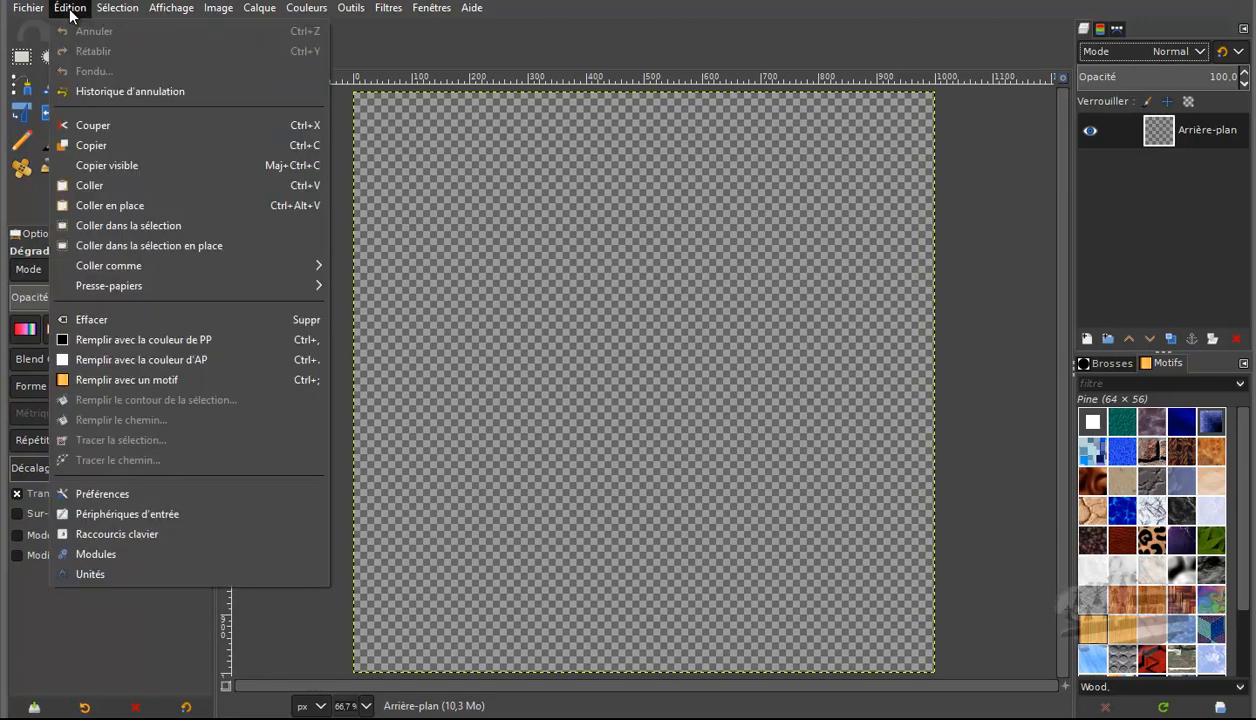
left_click(92, 490)
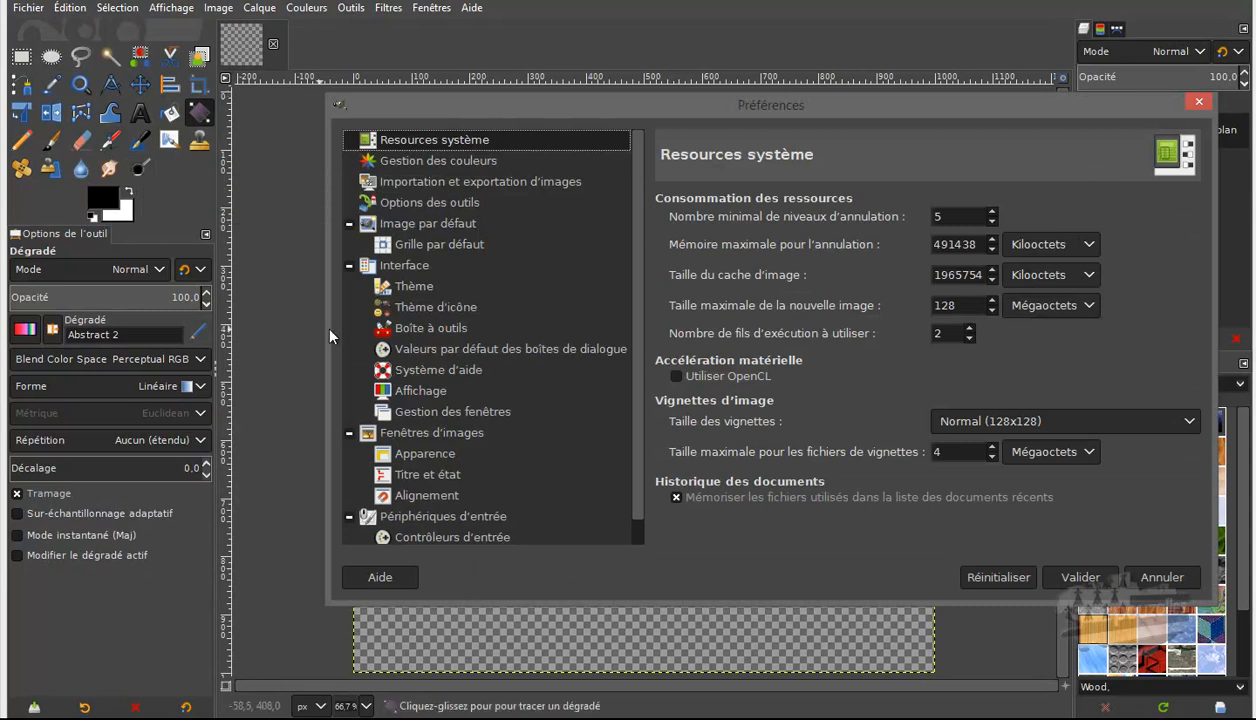
left_click(412, 288)
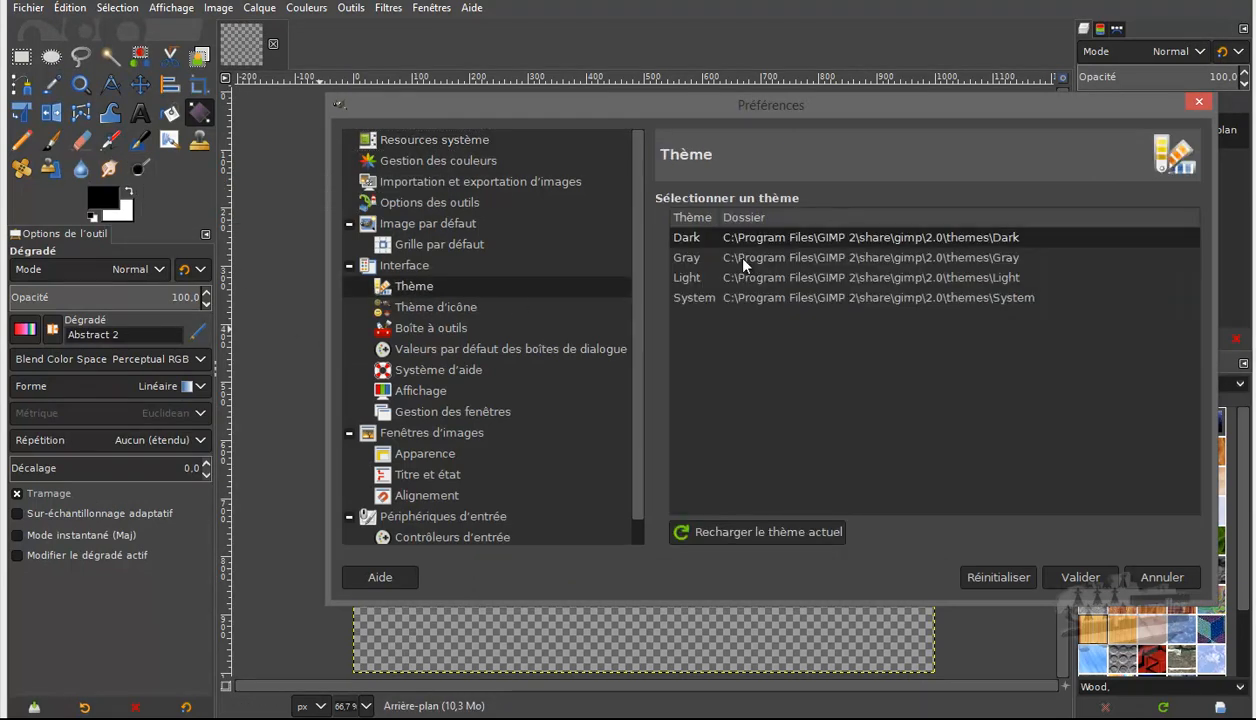
left_click(437, 308)
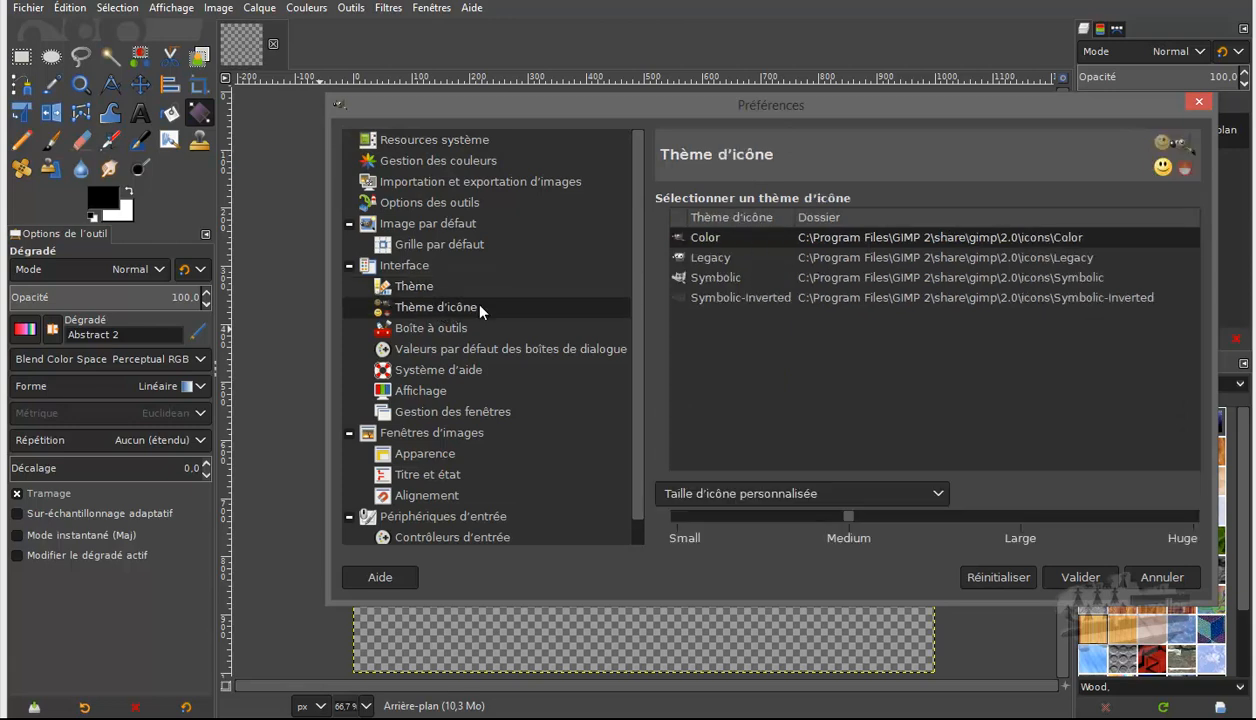
left_click(712, 258)
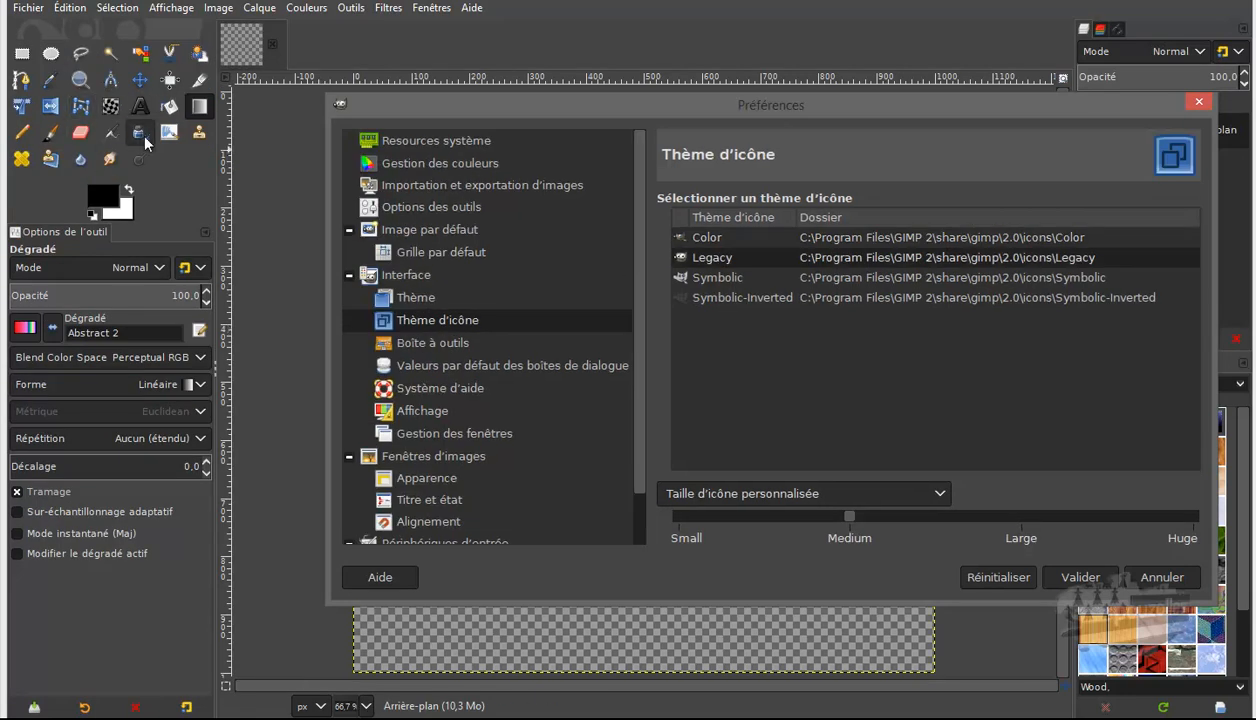
left_click(1200, 103)
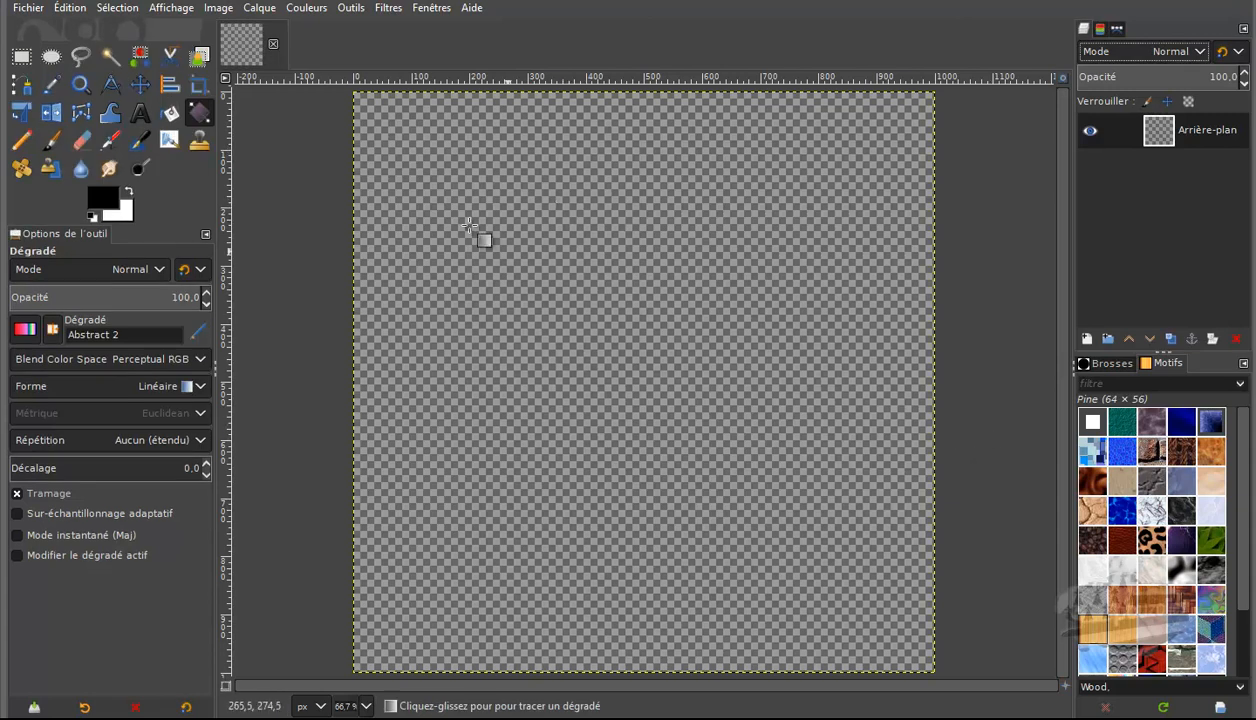
Step: Draw a linear Abstract 2 gradient from the canvas's top edge down to its bottom edge
left_click(197, 117)
left_click_drag(627, 92, 641, 668)
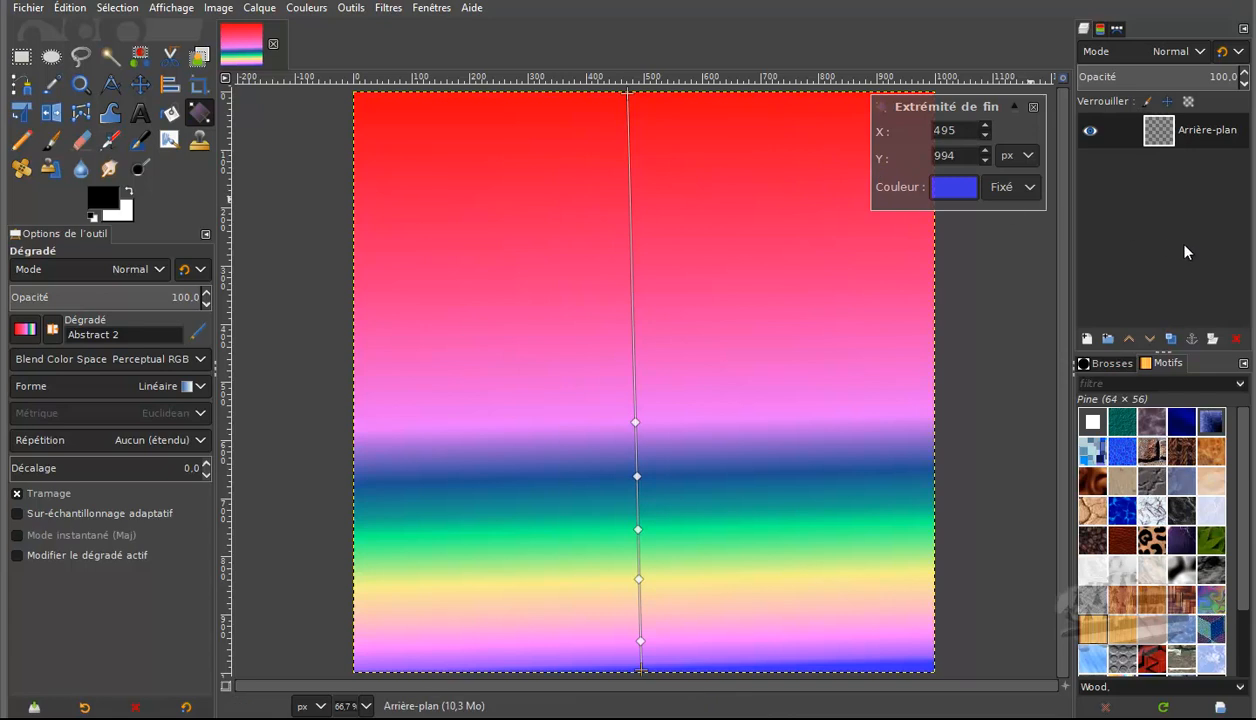
Step: Open the dockable gradients (Dégradés) dialog and go to the start of its list
left_click(429, 9)
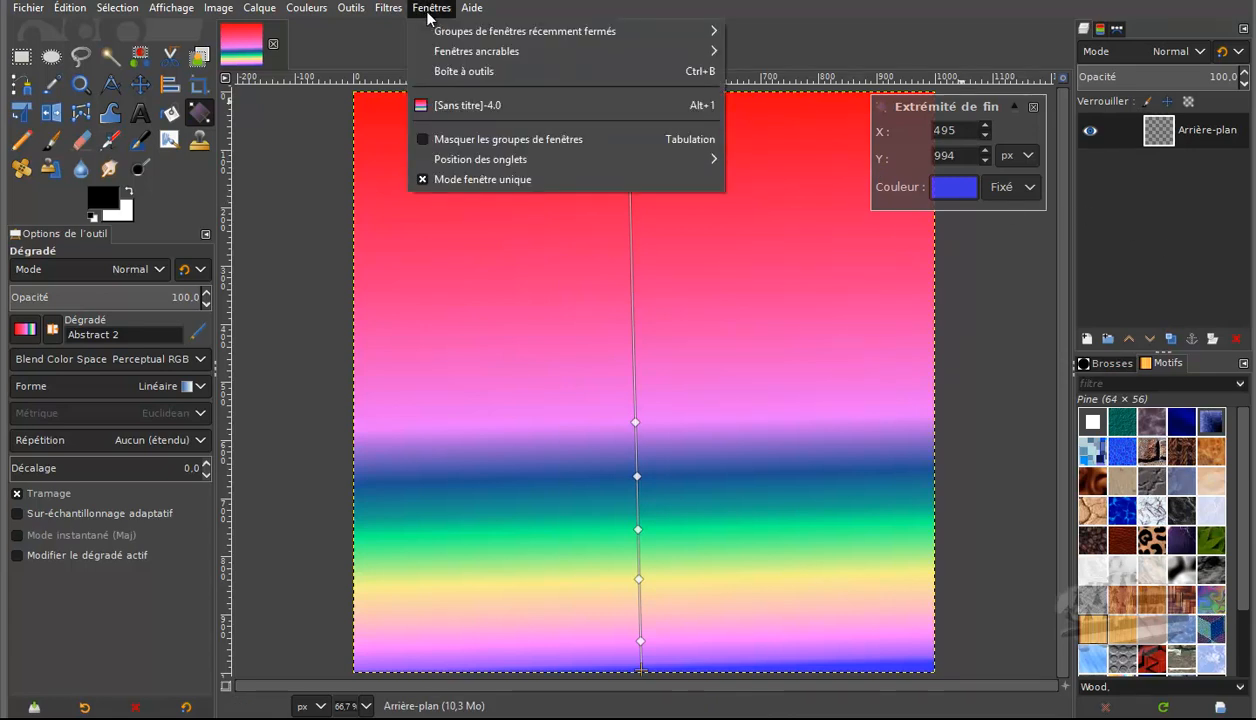
mouse_move(491, 57)
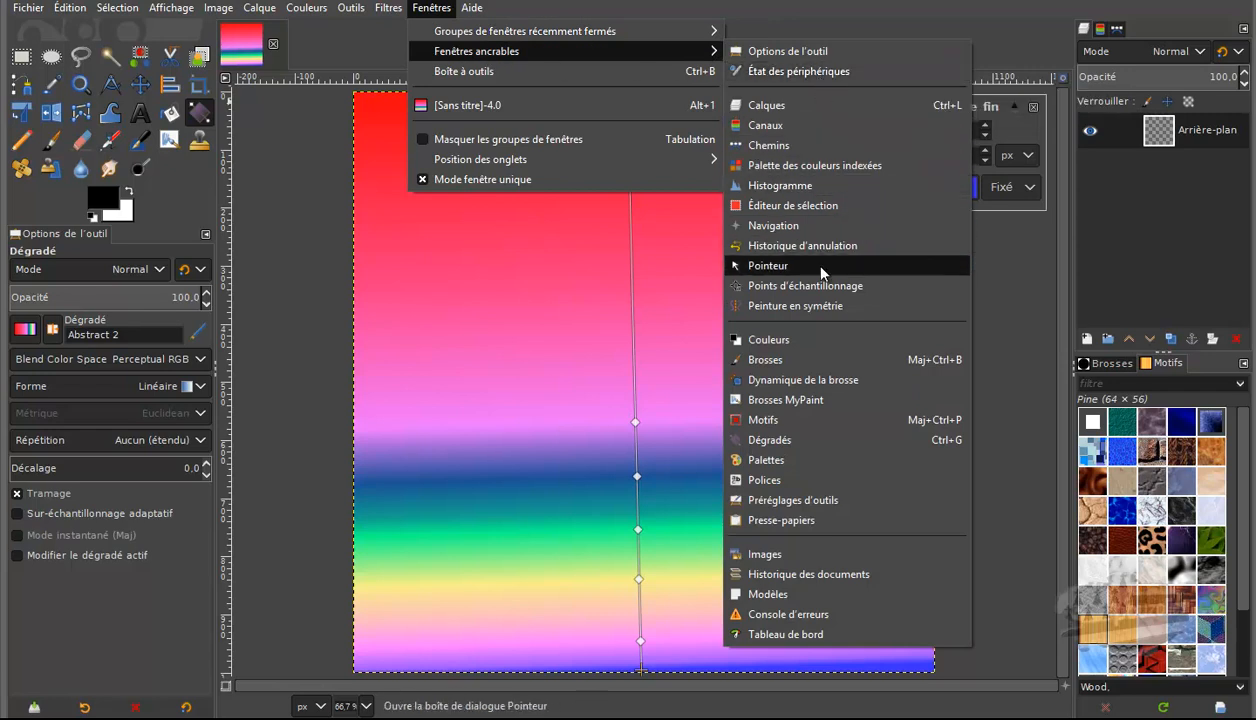
left_click(790, 439)
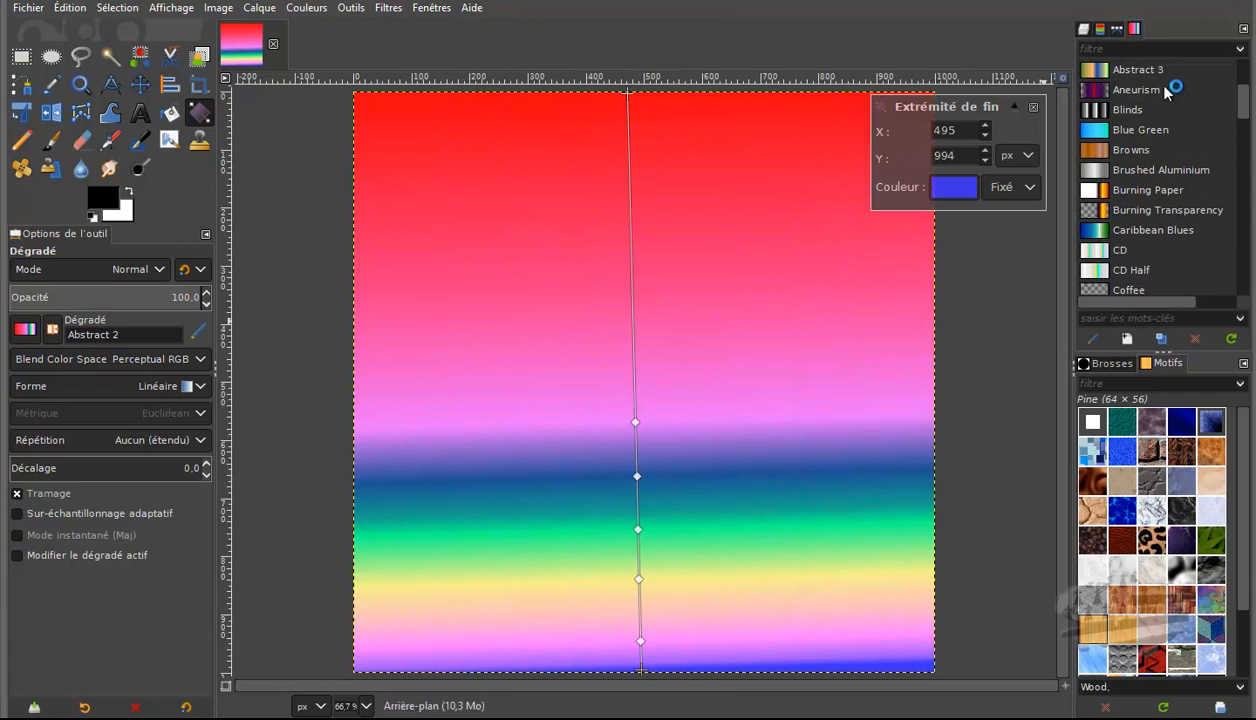
left_click_drag(1244, 107, 1174, 49)
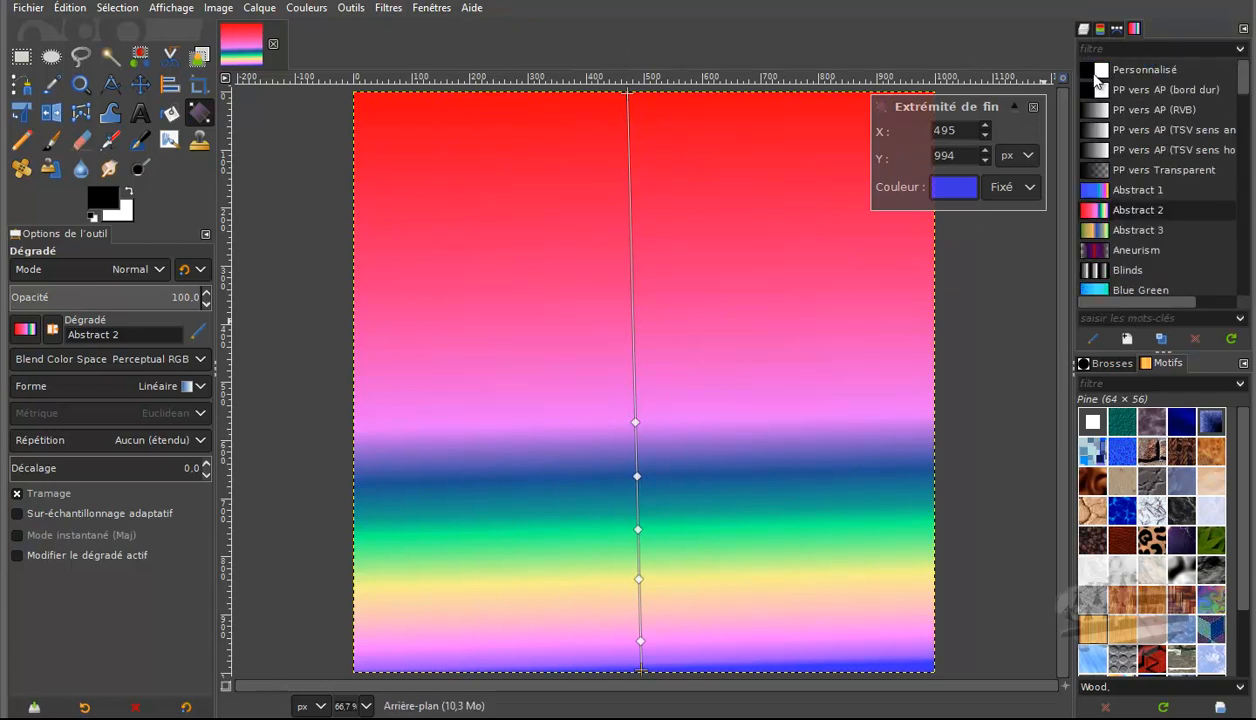
Step: Undo the Abstract 2 gradient and draw a vertical Personnalisé gradient across the full canvas height
left_click(70, 7)
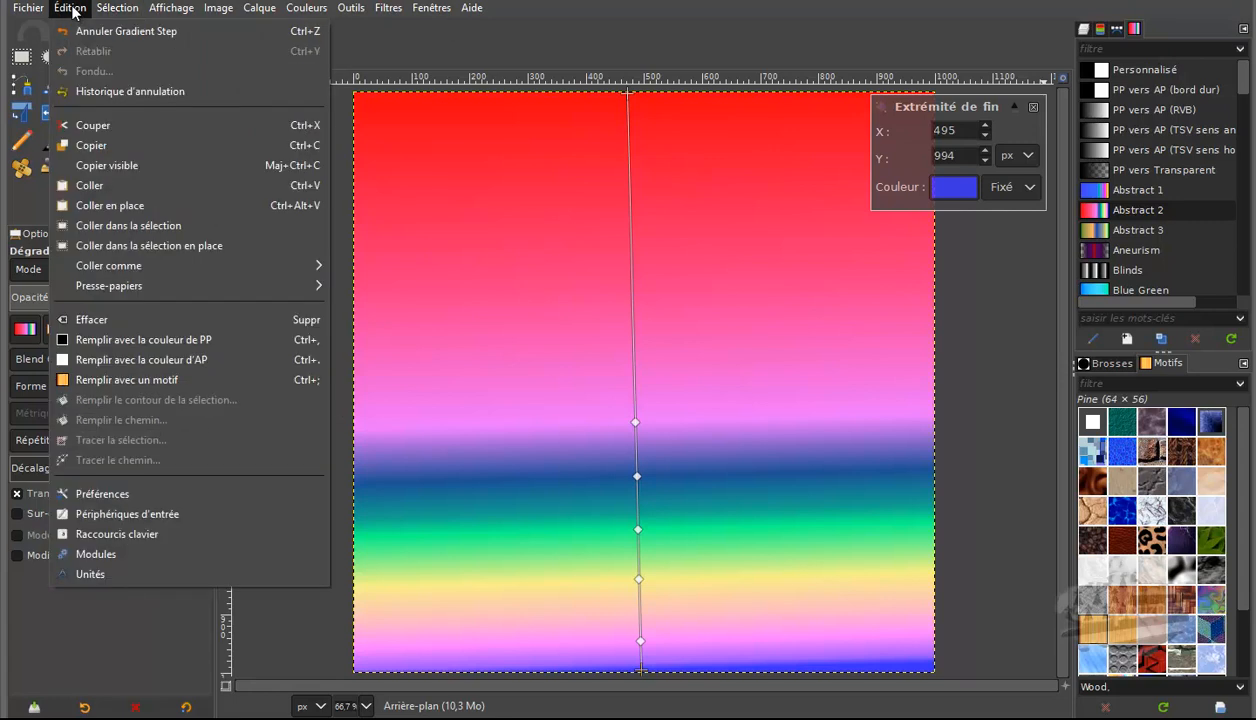
left_click(120, 31)
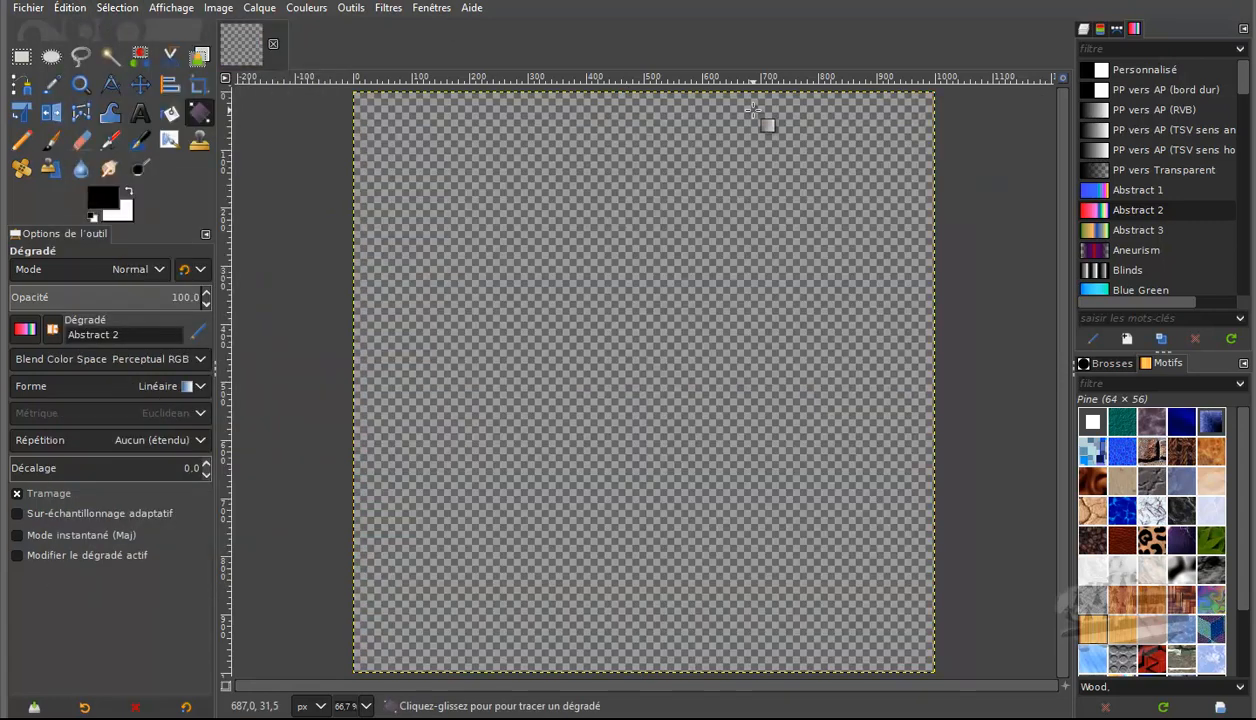
left_click(1101, 77)
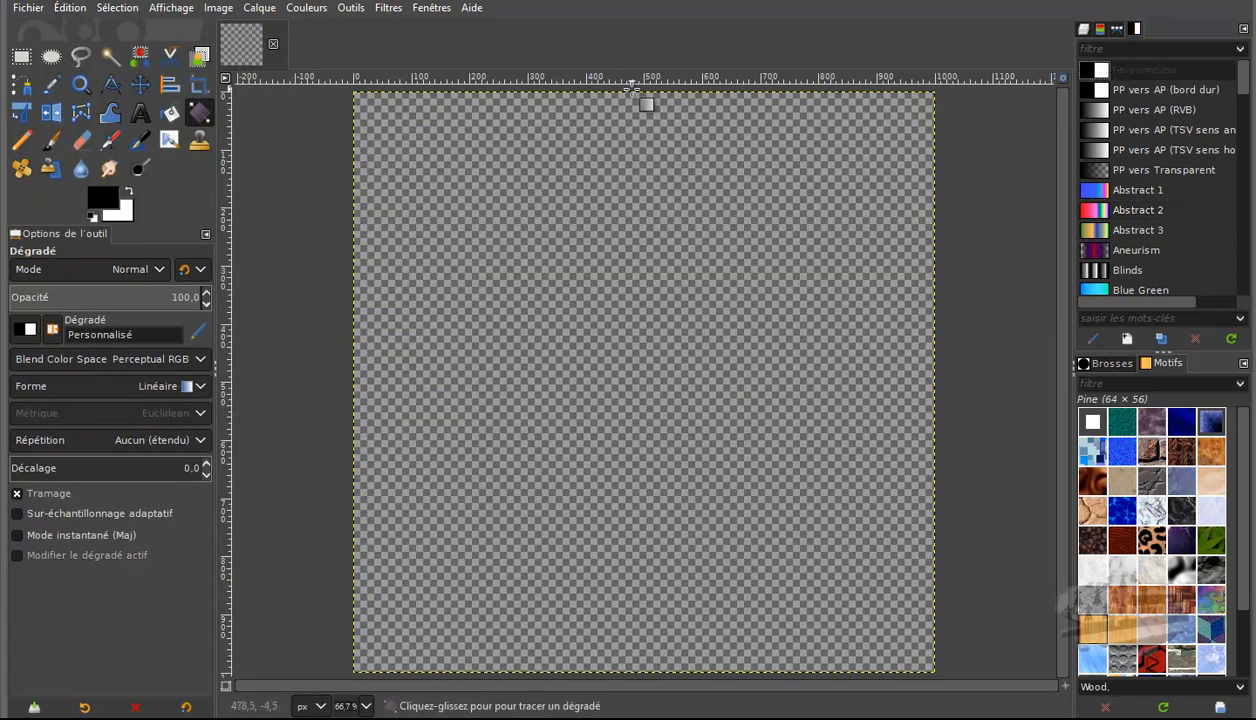
left_click_drag(633, 88, 634, 668)
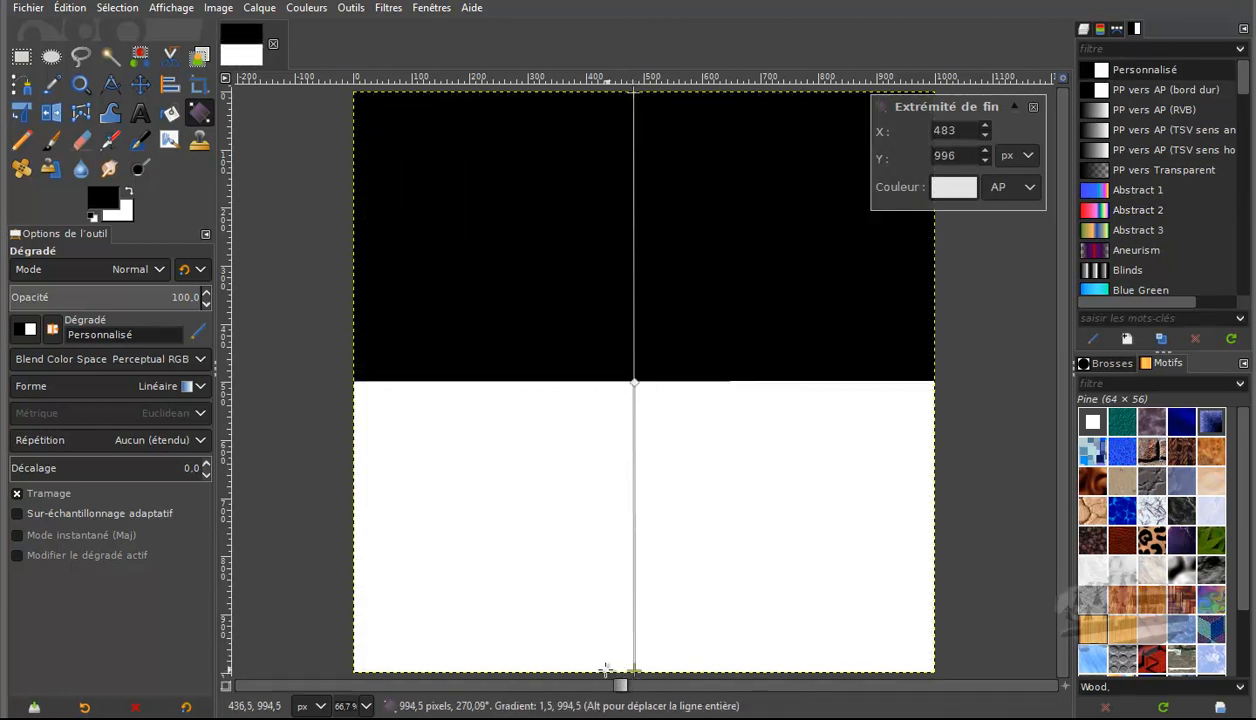
Step: Move the gradient's middle stop up to about position 25 and set its right colour to black (000000)
left_click_drag(636, 381, 632, 237)
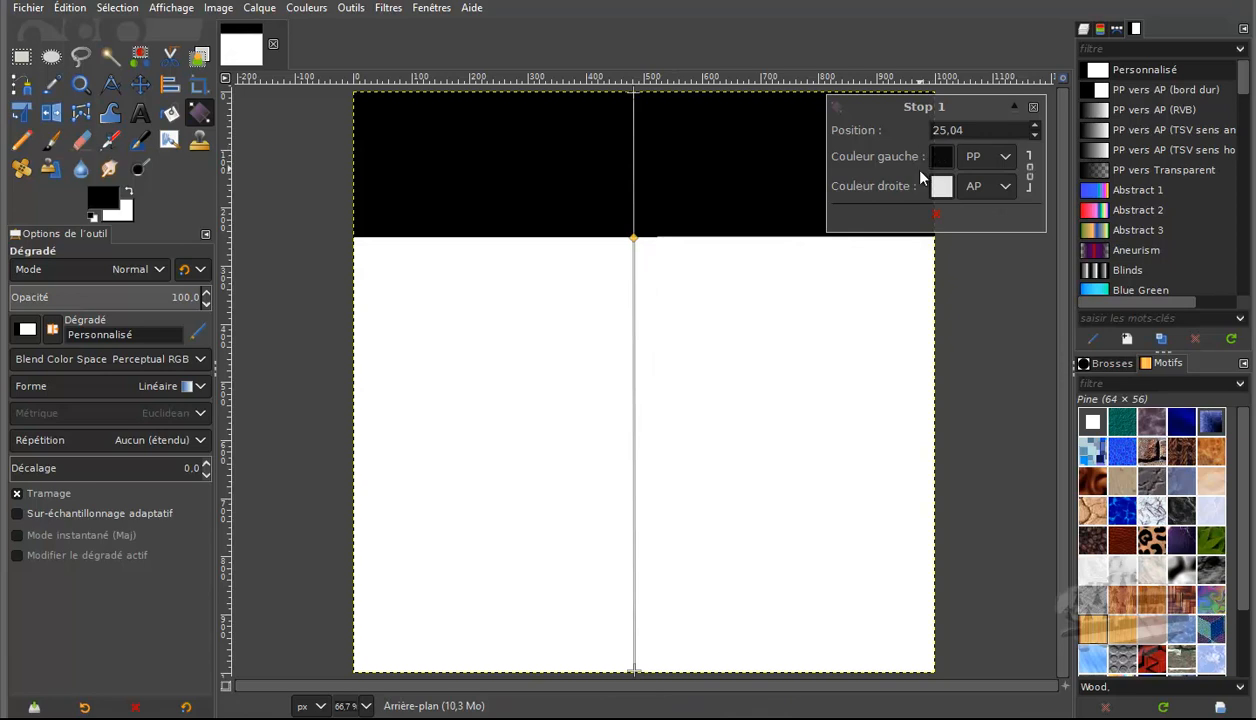
left_click(941, 189)
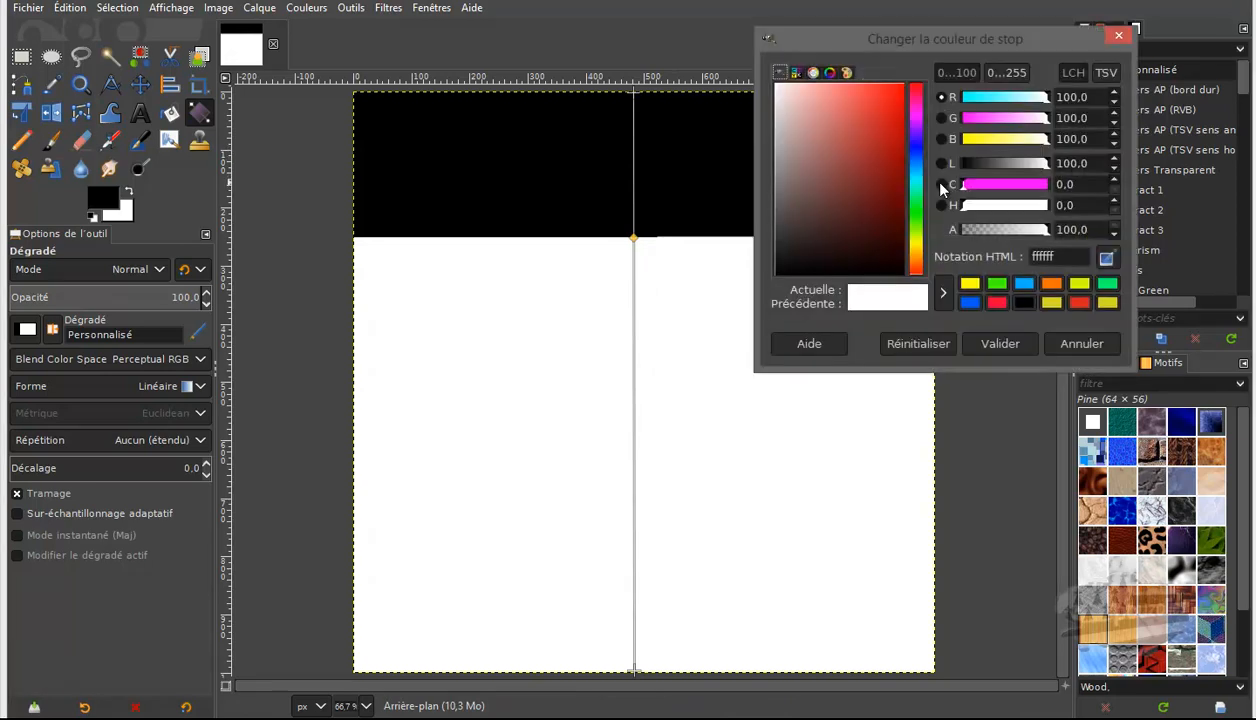
left_click_drag(905, 178, 803, 268)
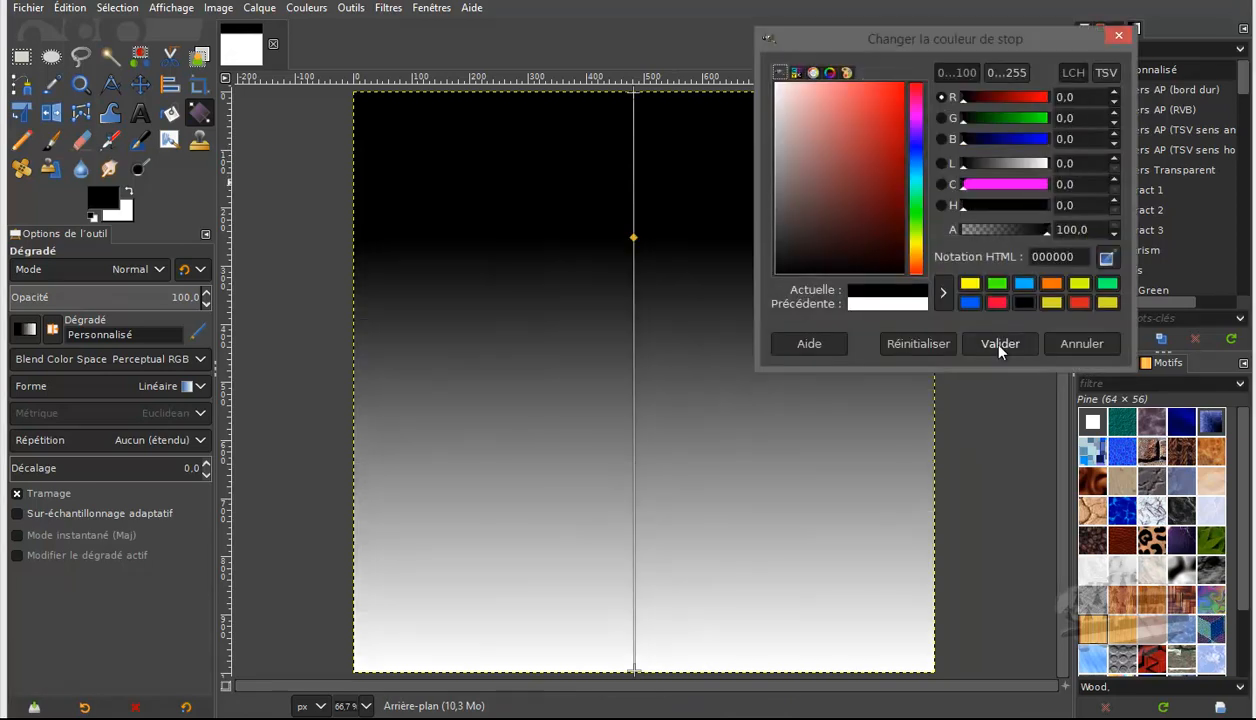
left_click(1000, 344)
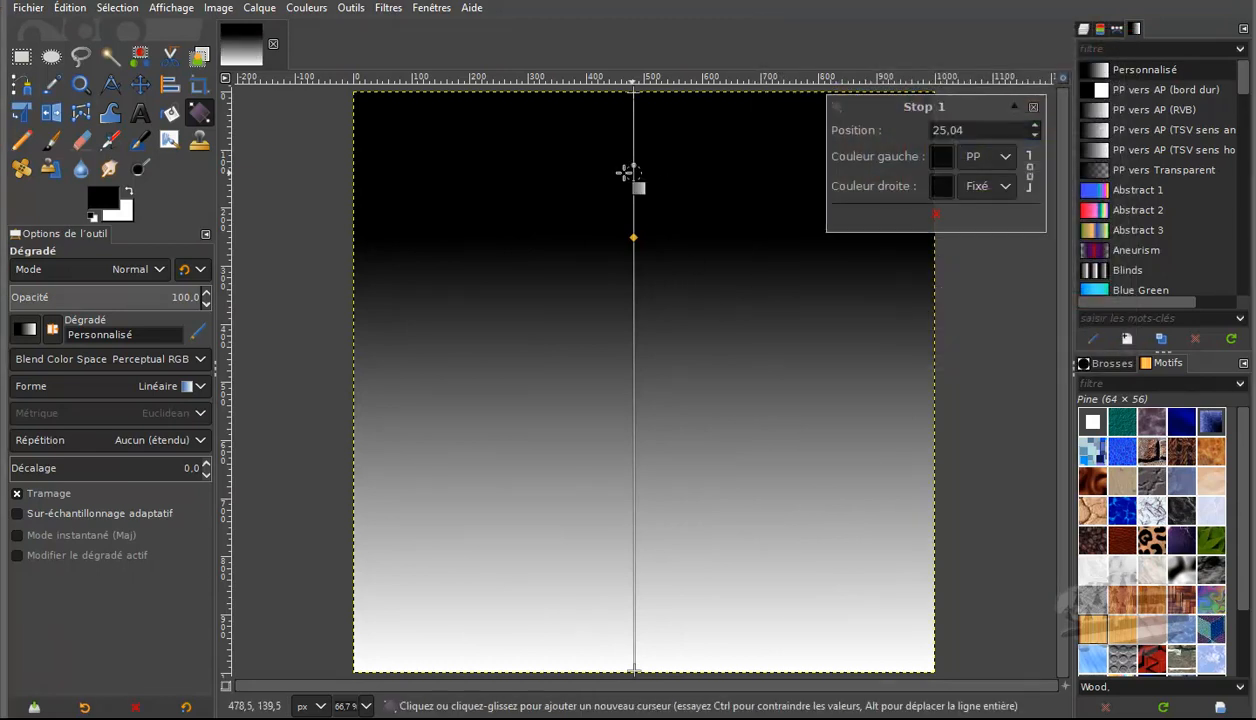
Step: Add a second stop to the gradient line at about position 62.5
left_click(634, 454)
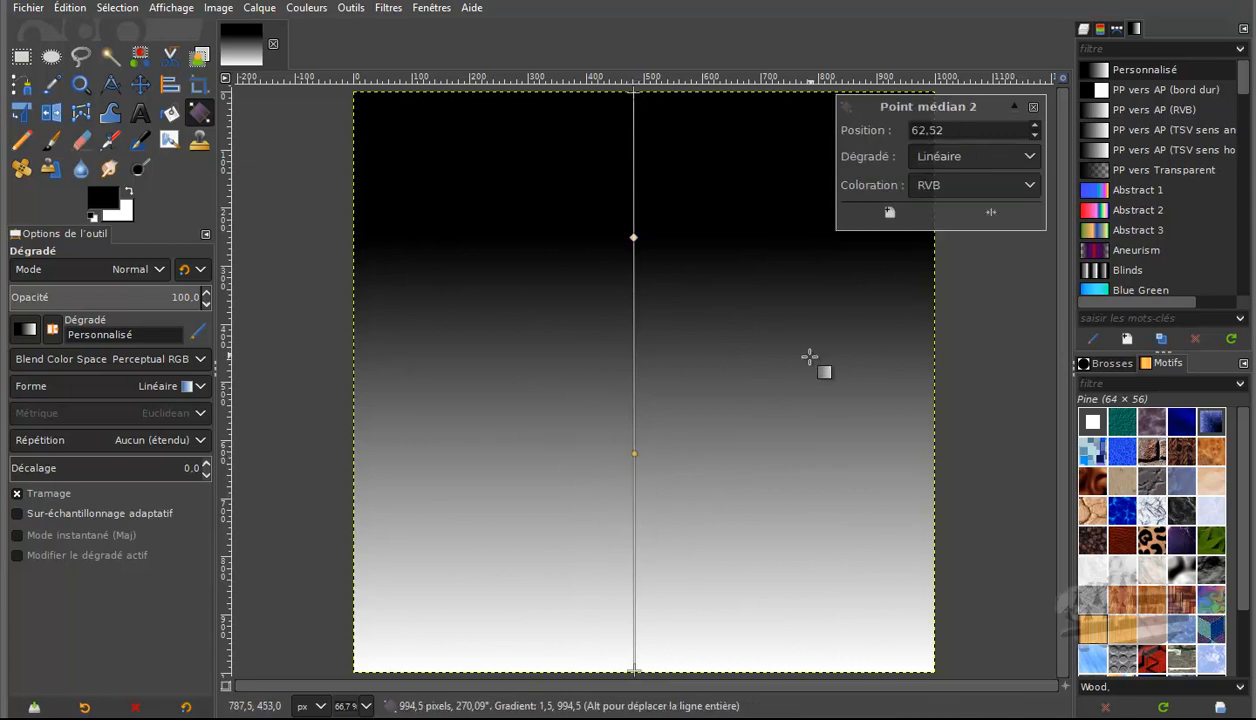
double_click(634, 453)
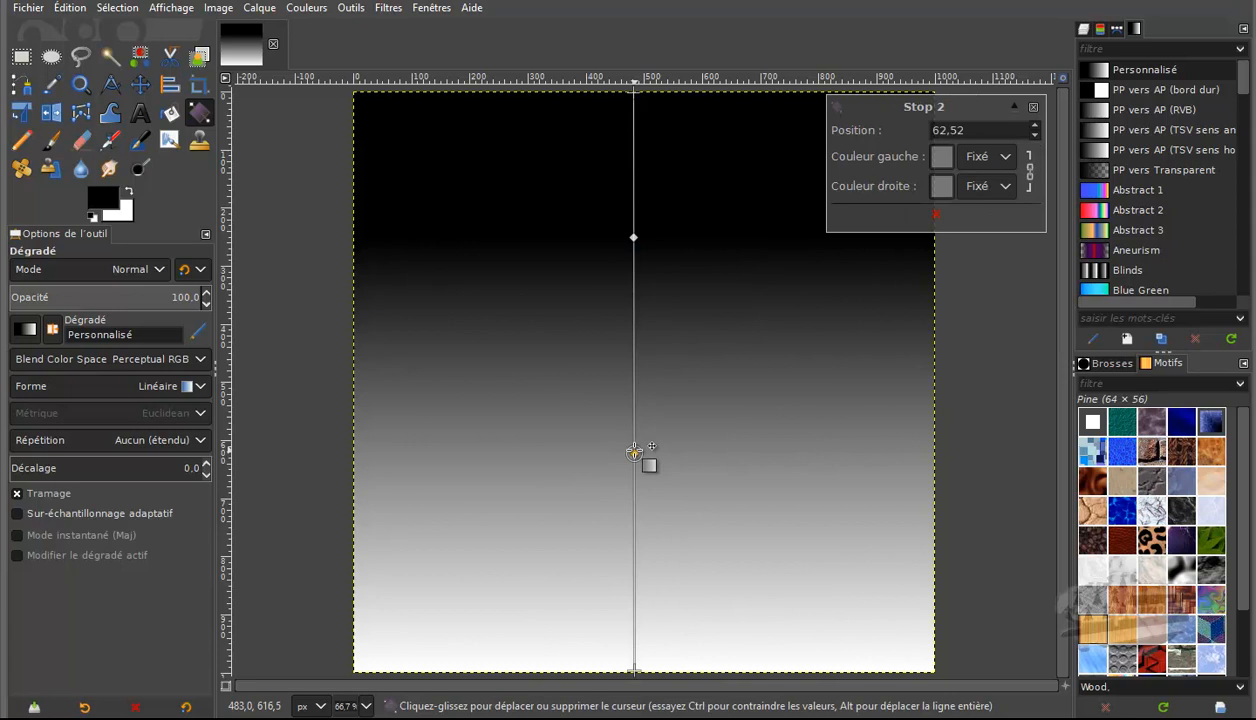
left_click(940, 185)
left_click_drag(861, 165, 891, 60)
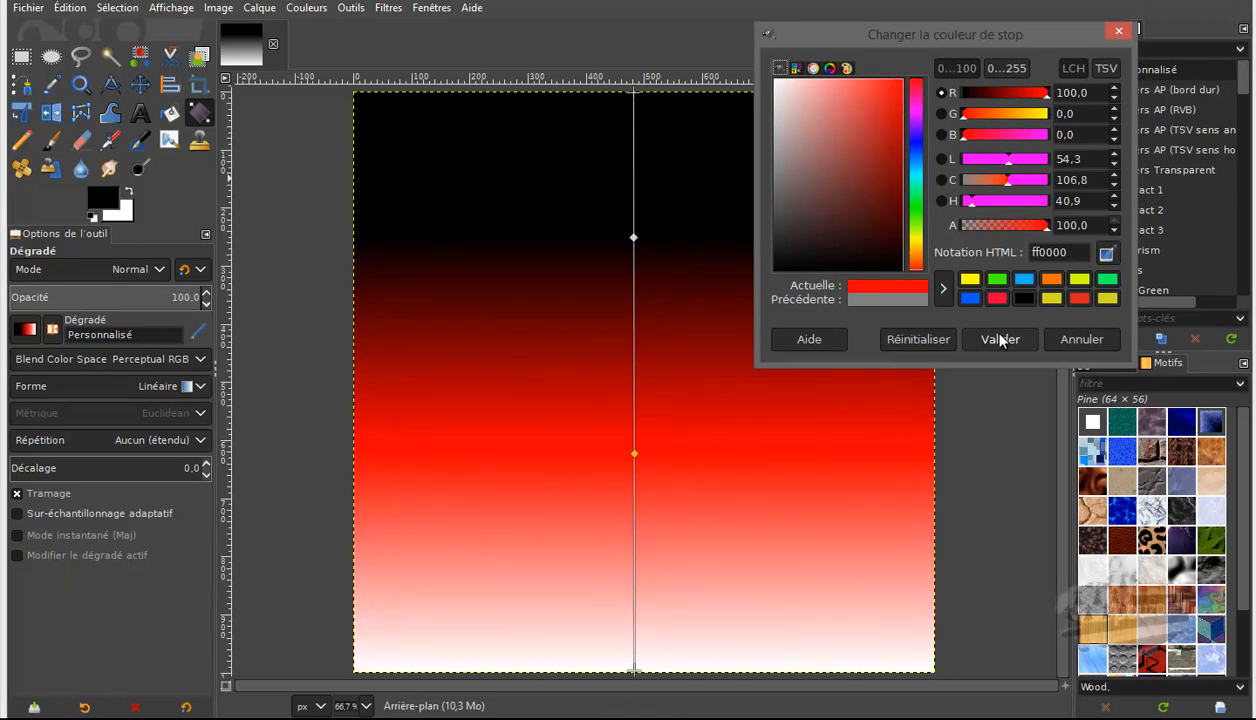
left_click(1081, 340)
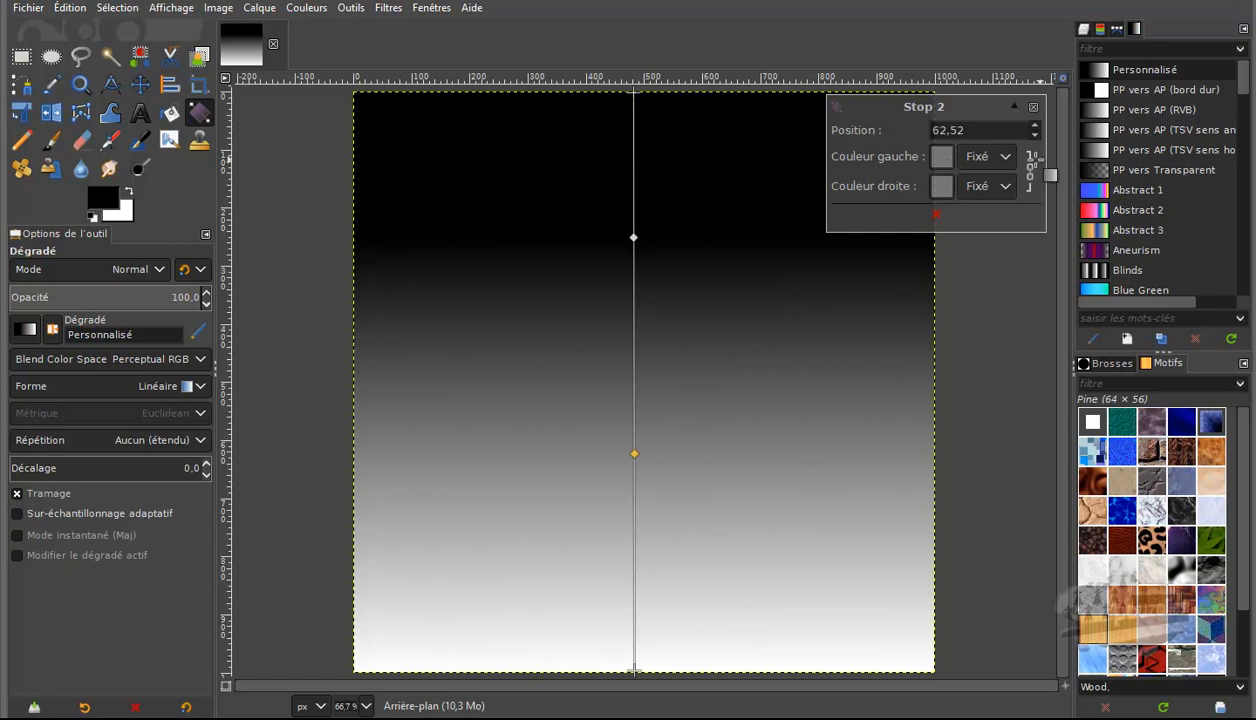
Step: Unlink the second stop's two colours and set its left colour to red dc1b1b
left_click(1029, 176)
left_click(943, 157)
left_click(898, 90)
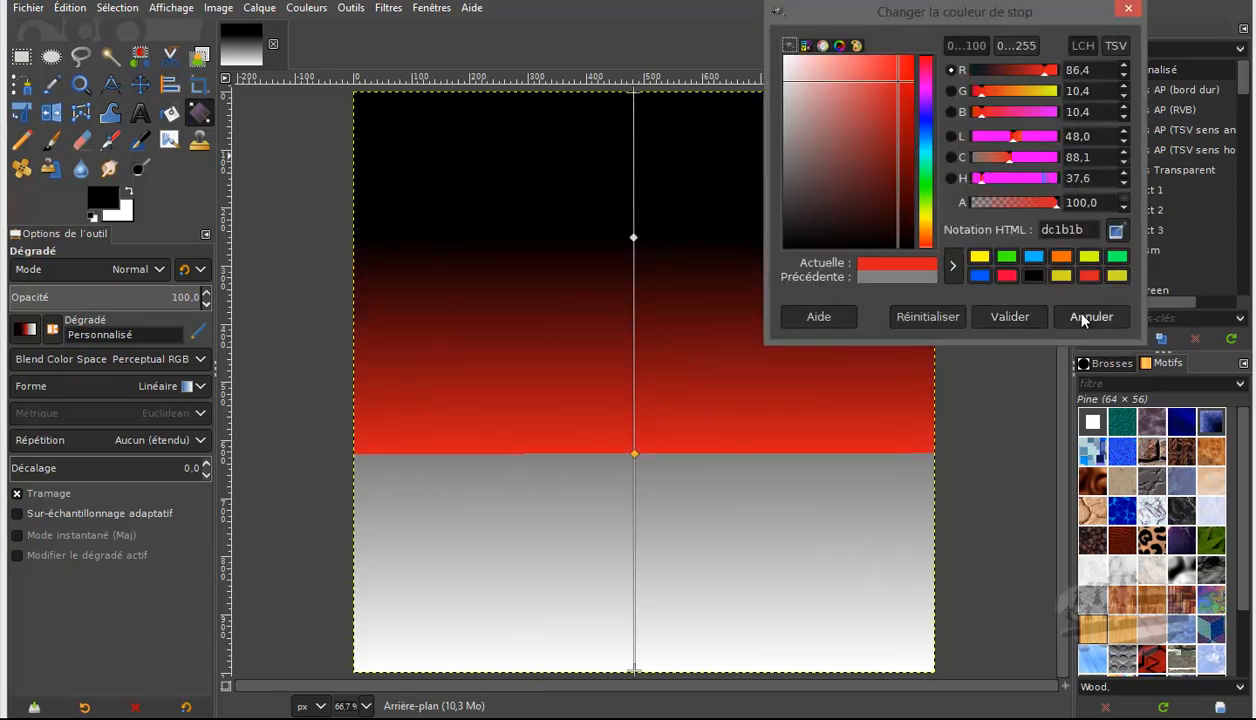
left_click(1027, 317)
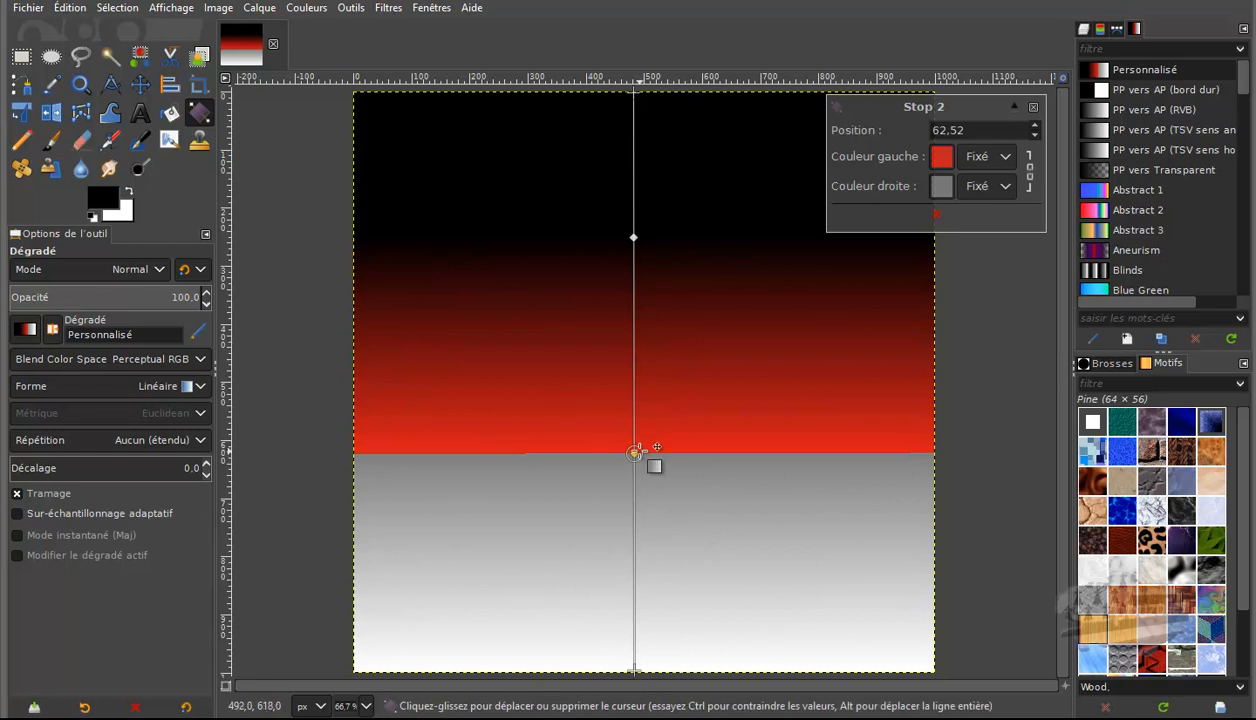
Step: Set the second stop's right colour to bright red ff0f0f and close the stop settings
left_click(948, 187)
left_click_drag(900, 152, 892, 68)
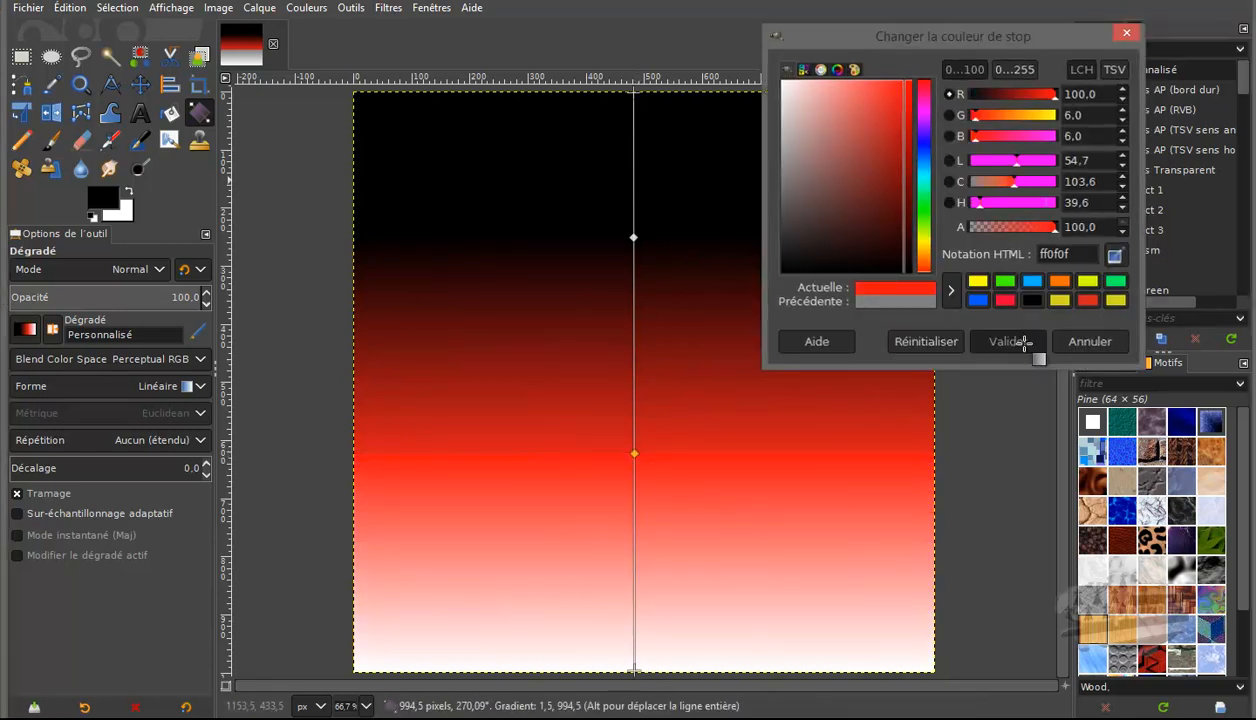
left_click(1008, 341)
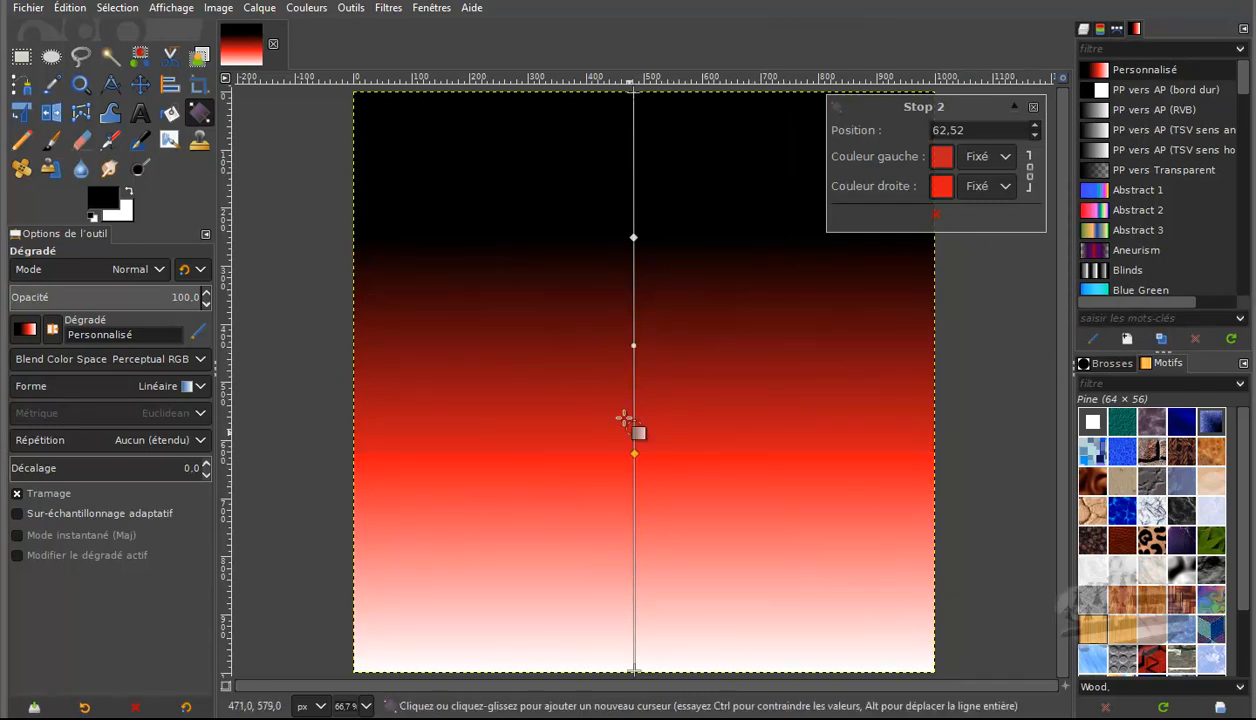
left_click(1033, 107)
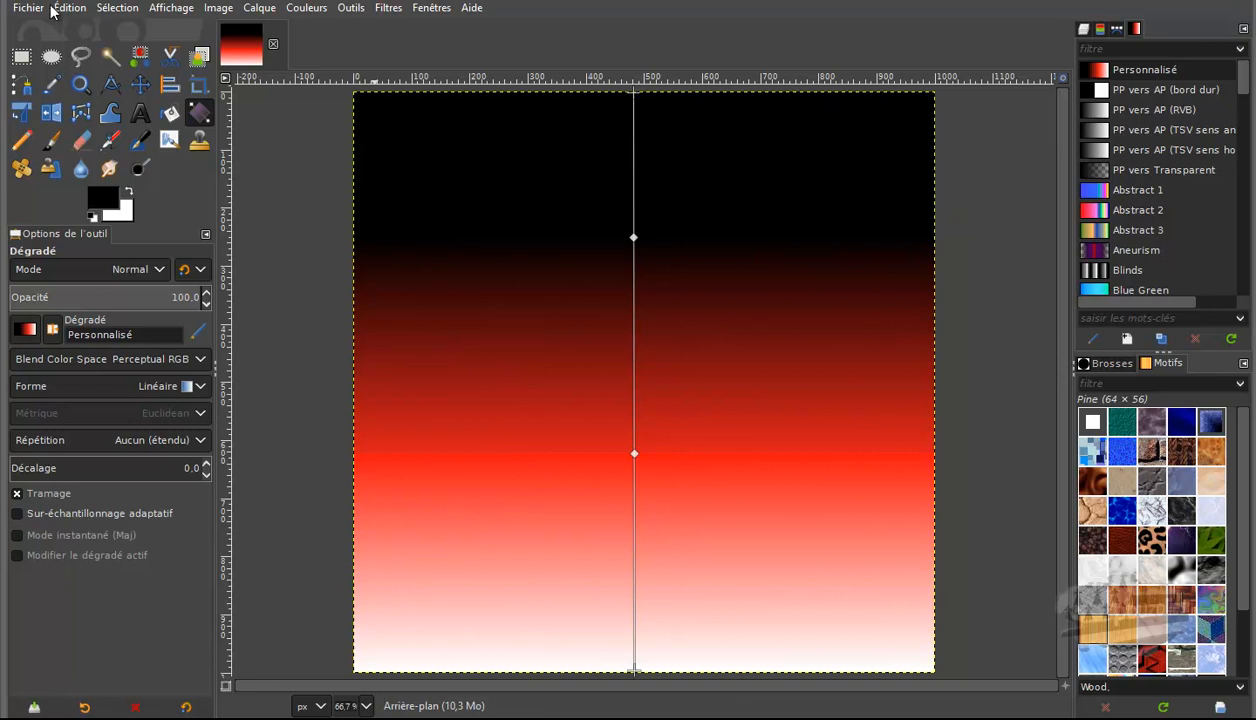
Step: Create a new 1000 × 1000 px image filled with transparency (Transparence)
left_click(28, 8)
left_click(44, 32)
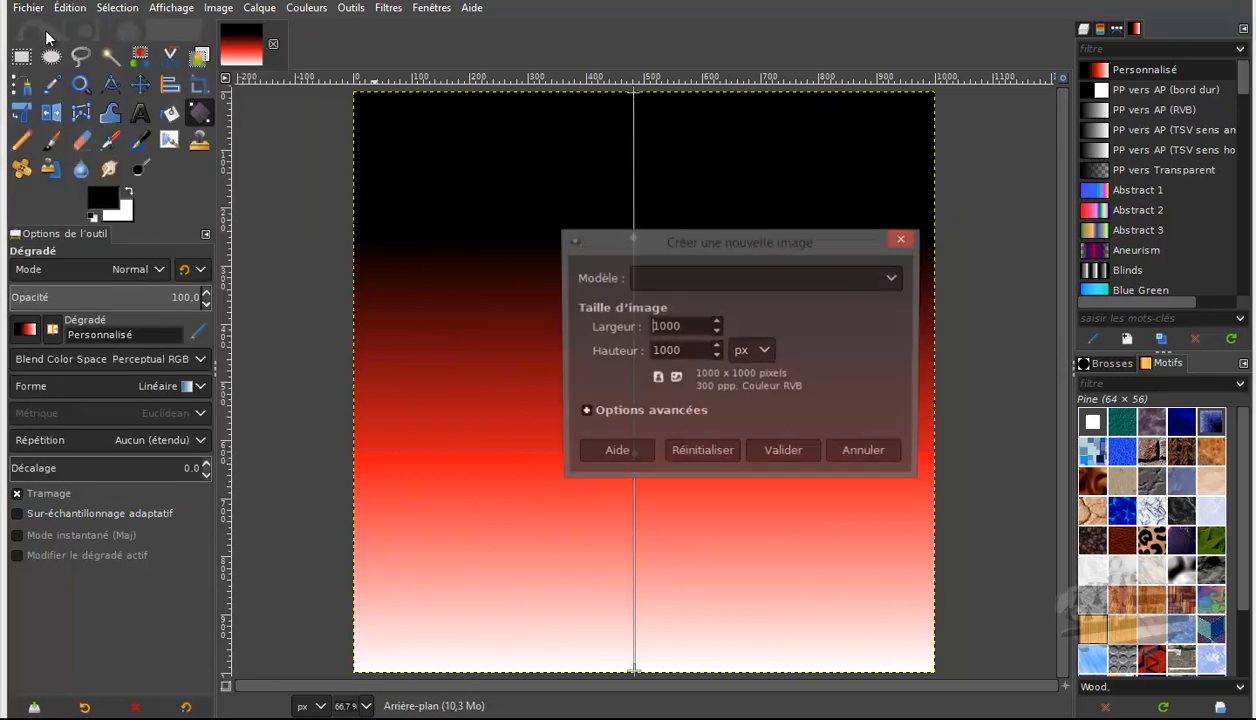
left_click(687, 407)
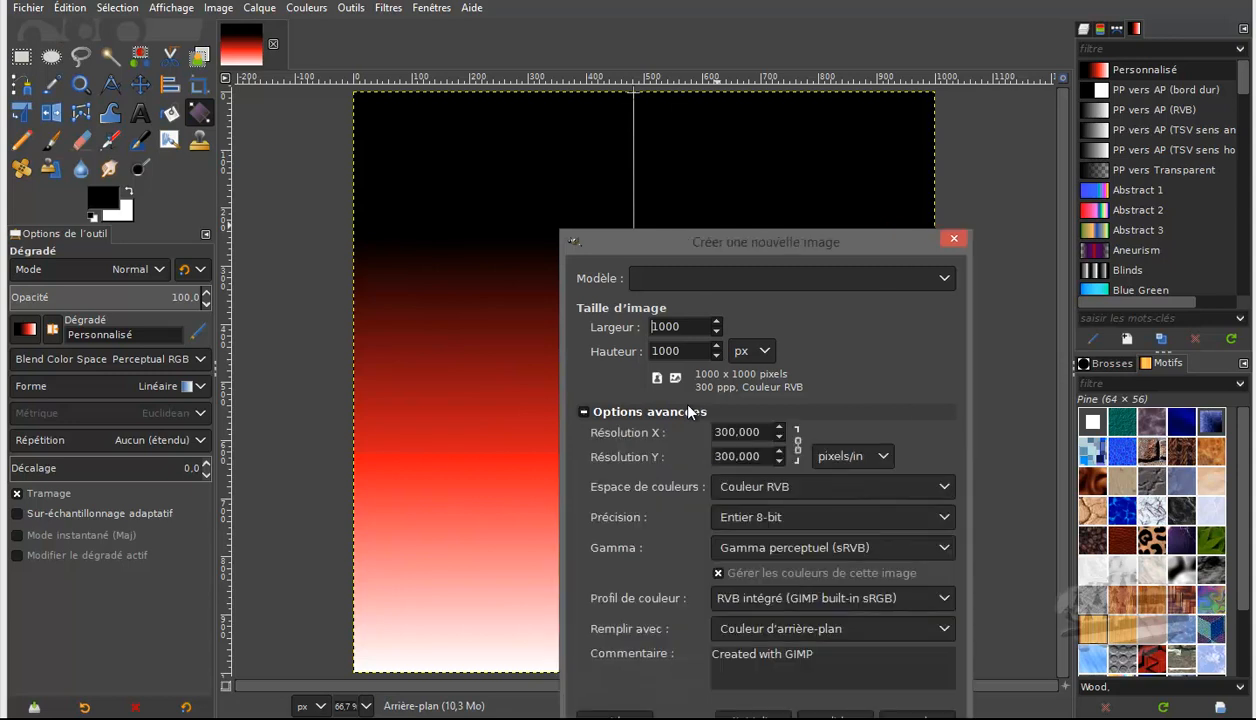
left_click(810, 627)
left_click(802, 677)
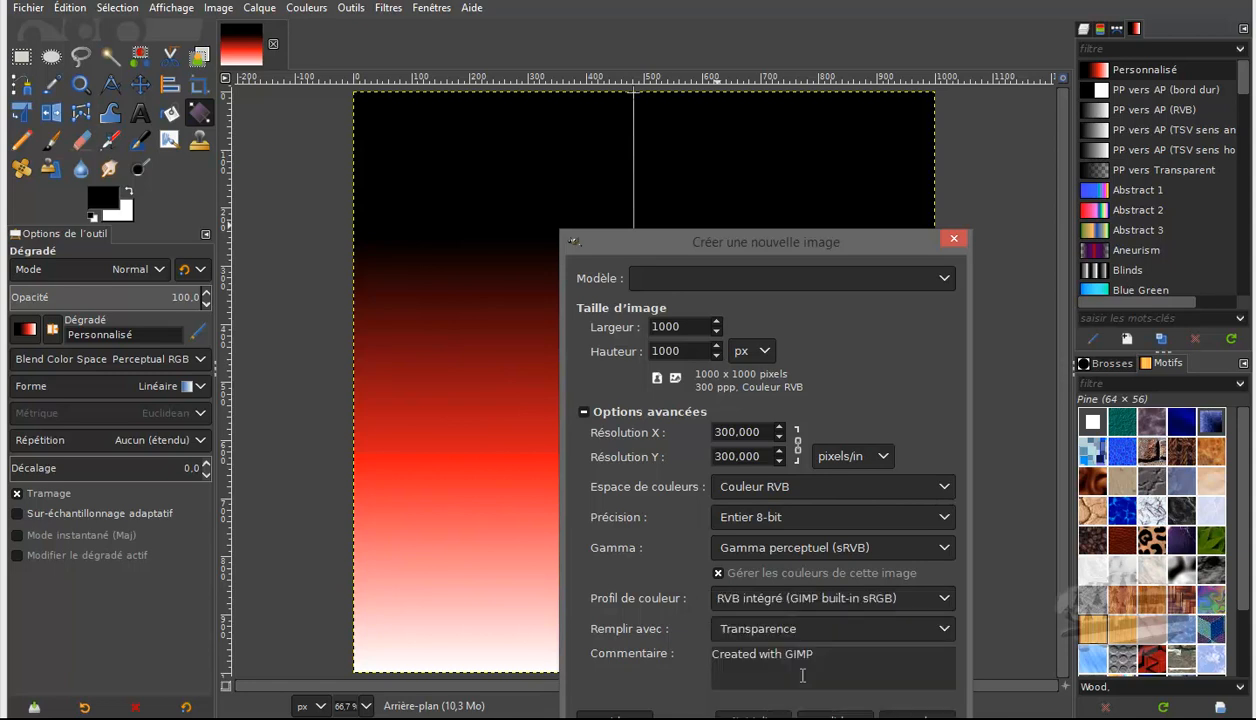
left_click(918, 716)
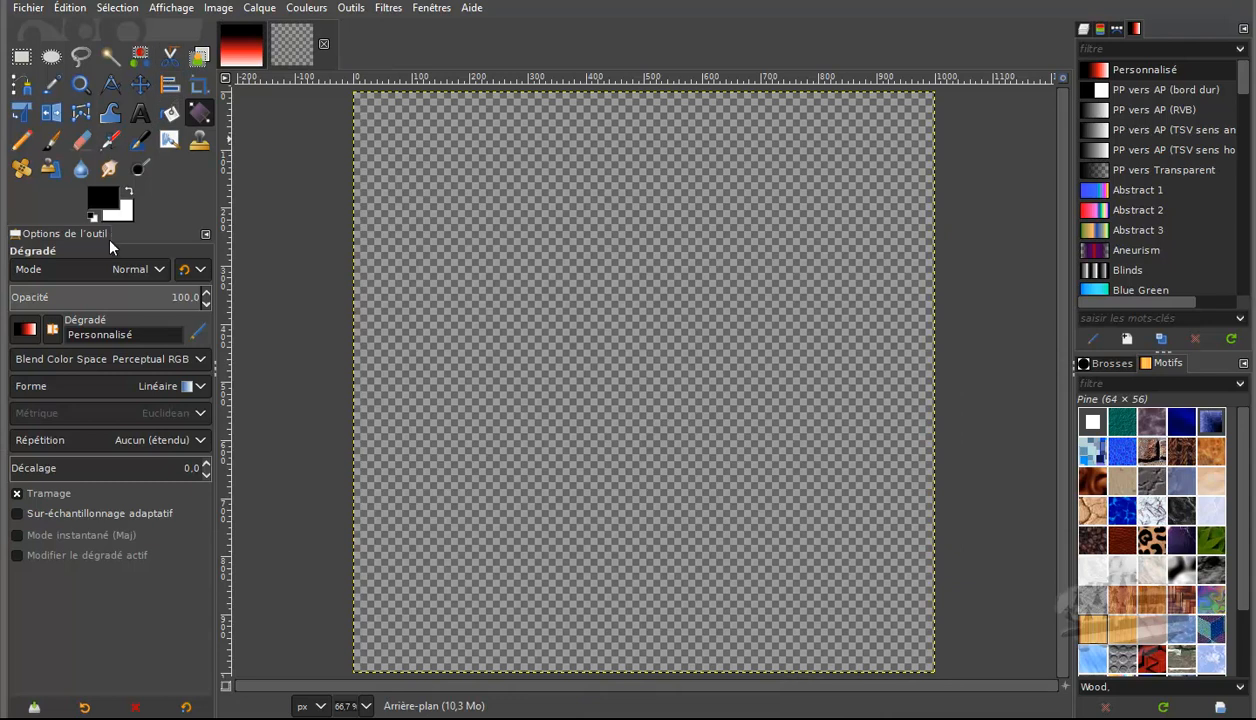
Step: Set the foreground colour to black
left_click(103, 199)
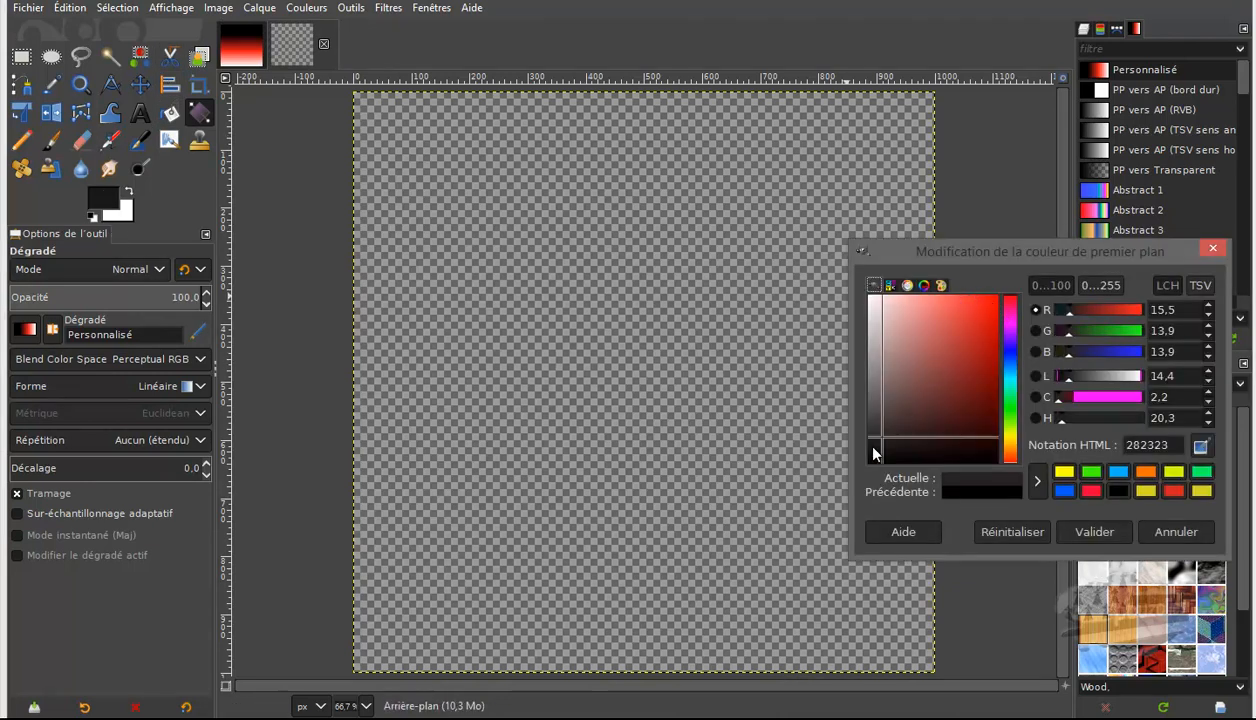
left_click(1098, 531)
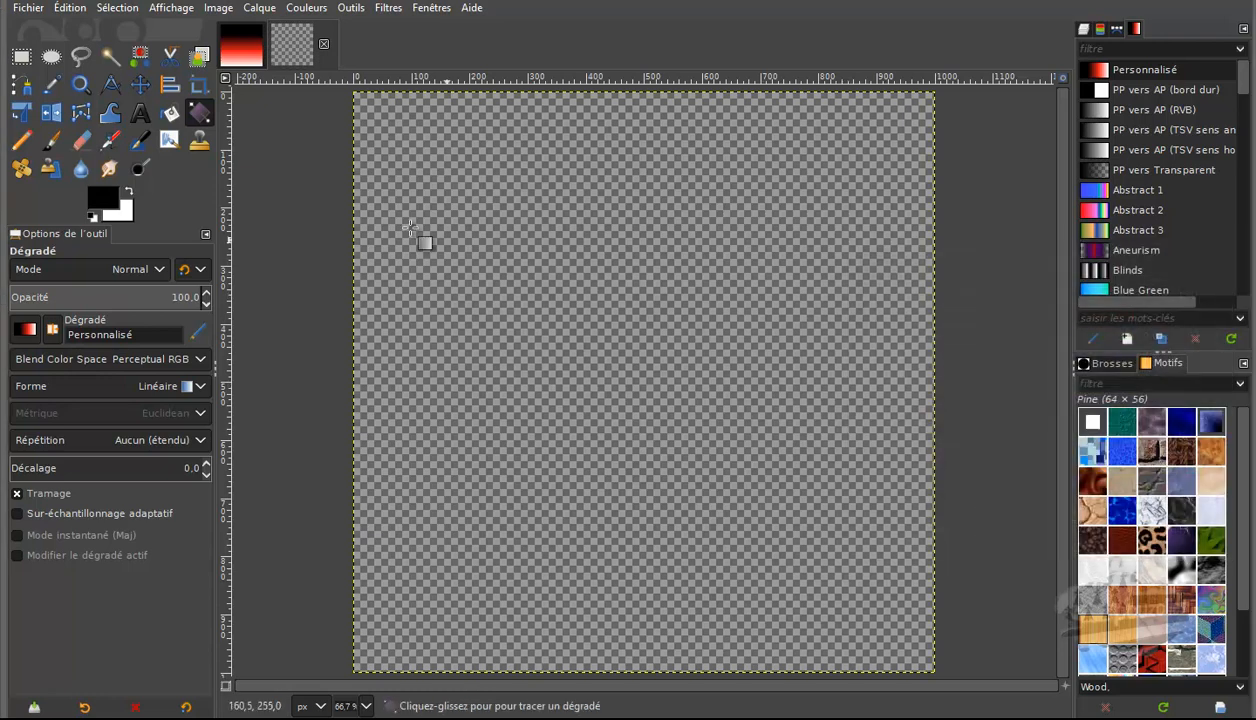
Step: Paint two straight black stripes across the canvas with the Paintbrush, one along the upper edge and one about 230 px down
left_click(50, 140)
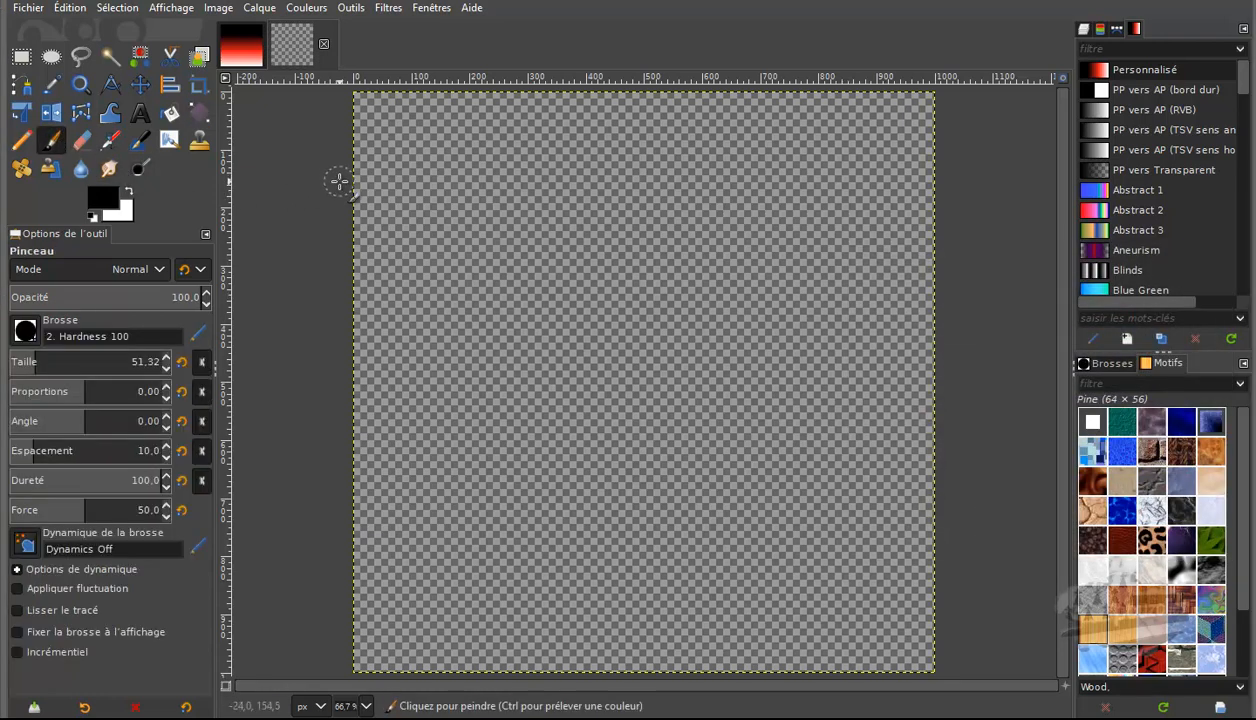
left_click(343, 105)
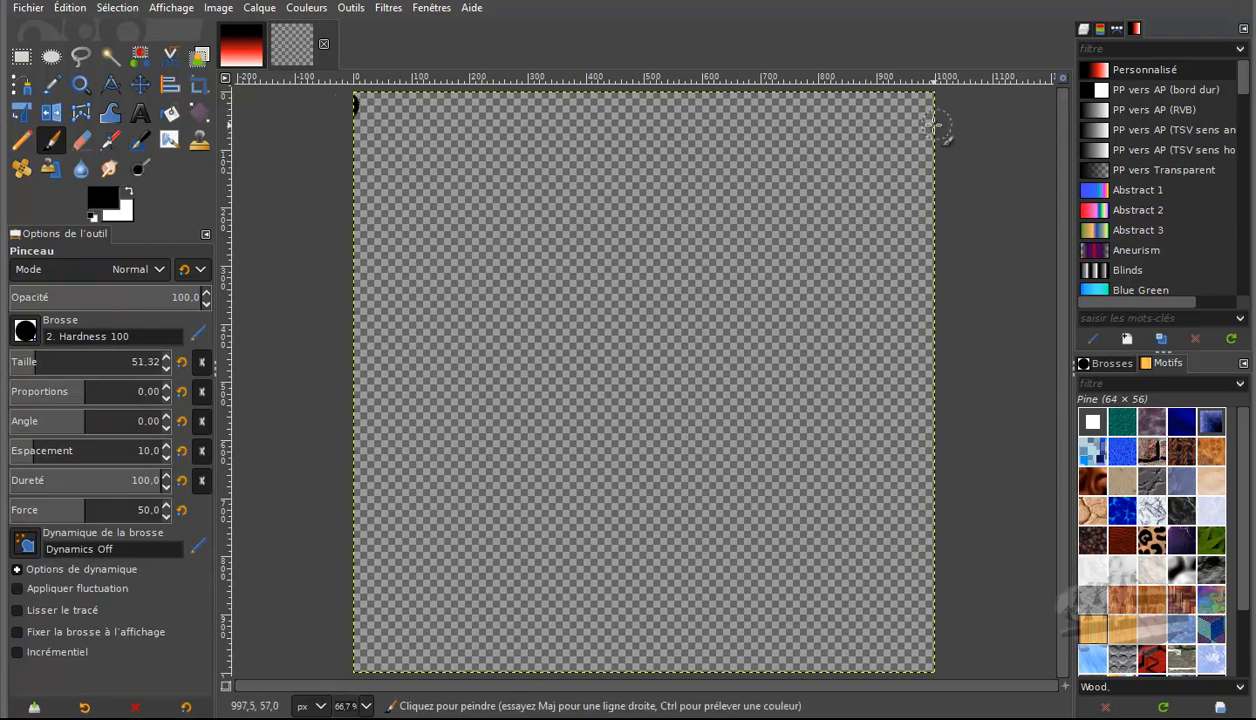
left_click(64, 10)
left_click(95, 31)
left_click(975, 102, "shift")
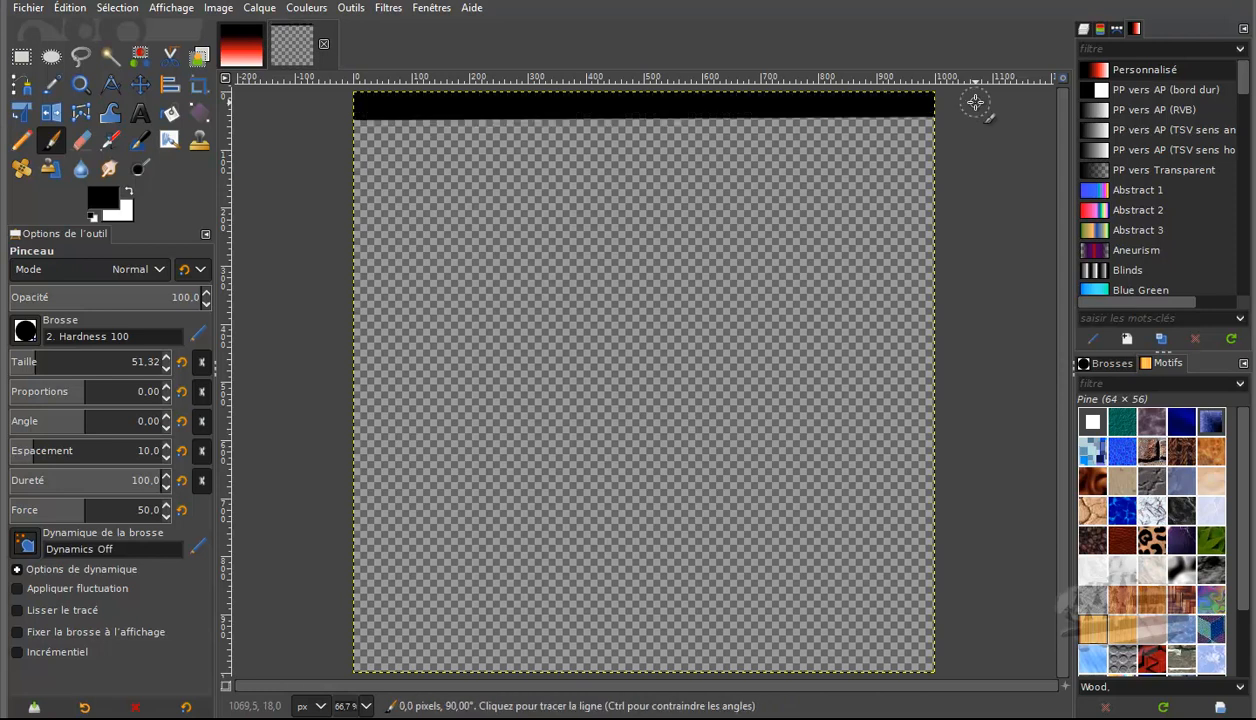
left_click(335, 228)
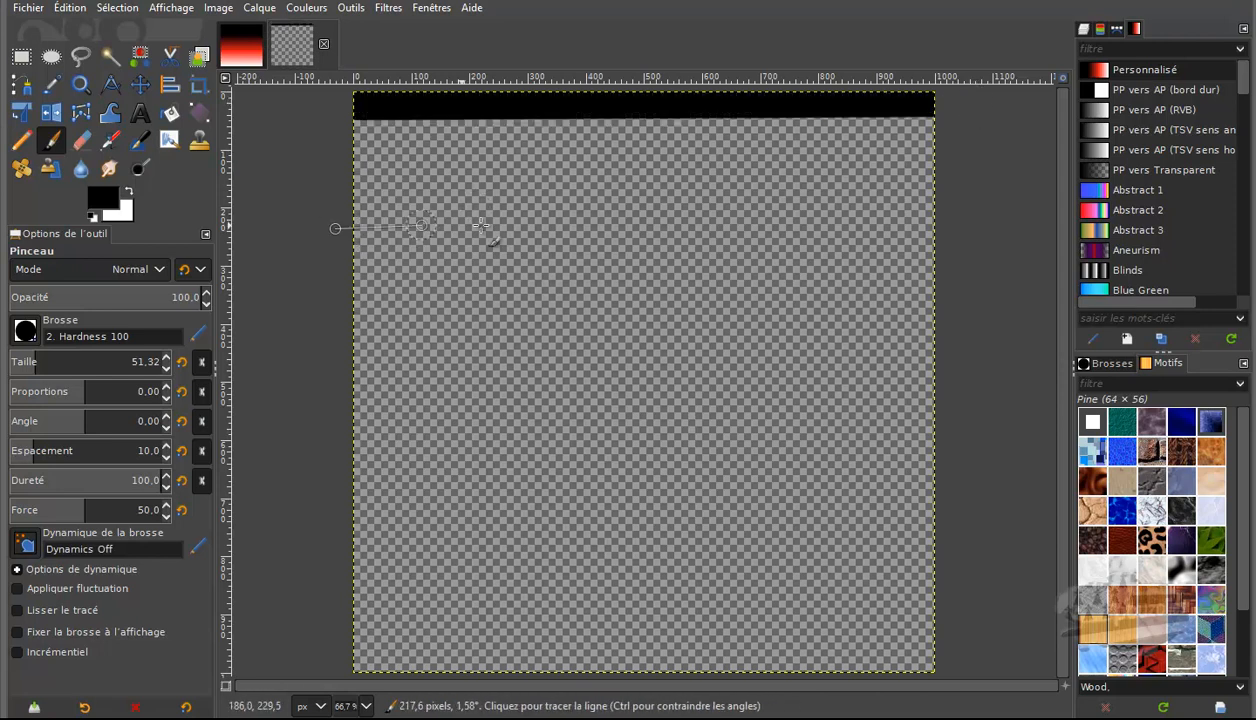
left_click(1008, 226, "shift")
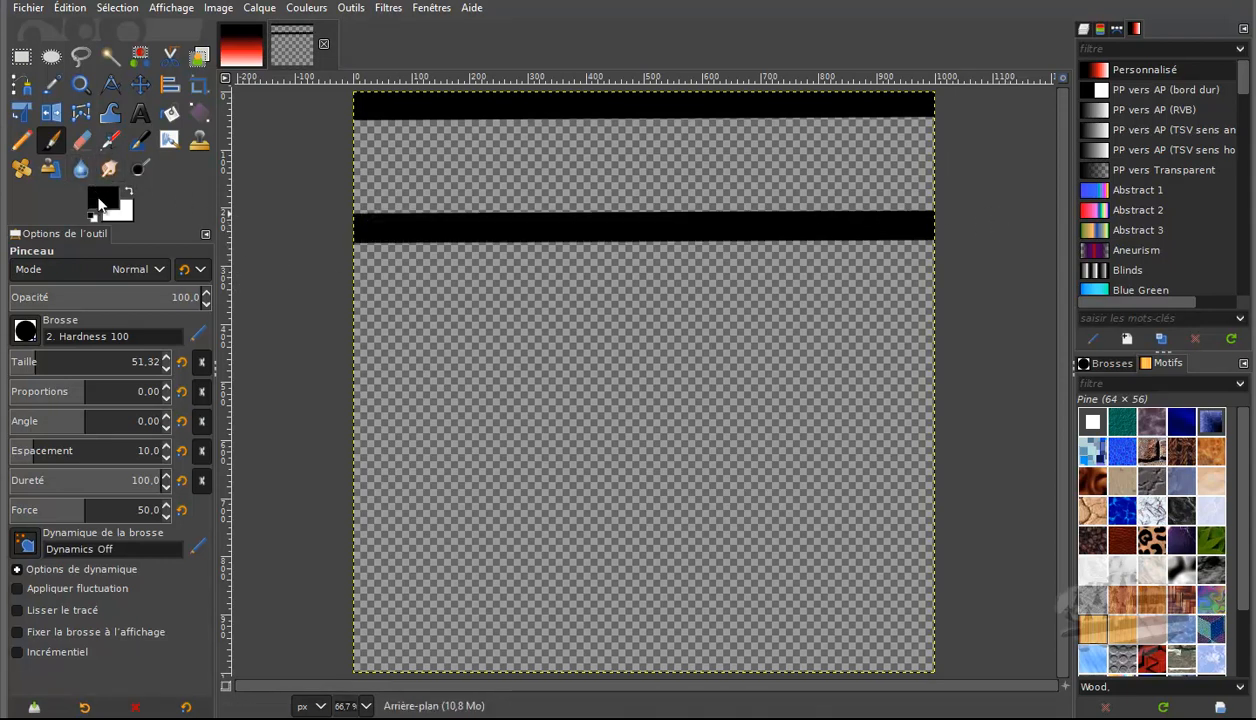
Step: Set the foreground colour to red f70505 and paint a straight stripe across the middle of the canvas
left_click(101, 197)
left_click(996, 300)
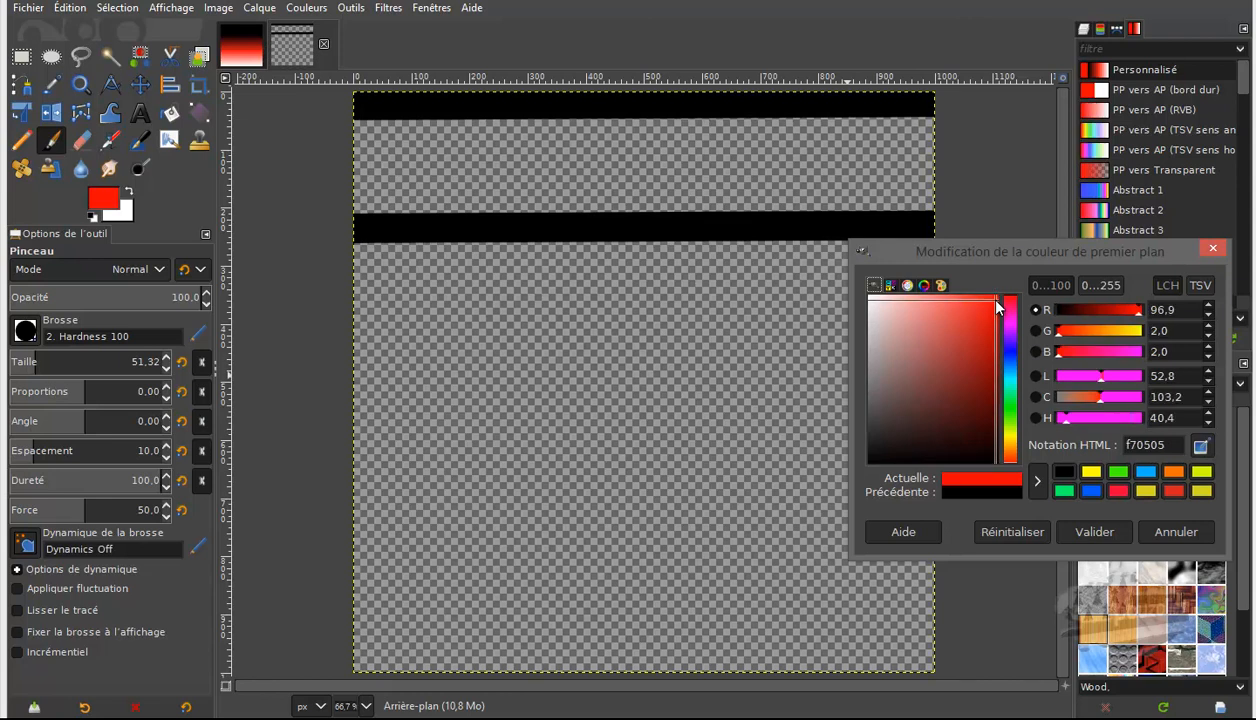
left_click(337, 386)
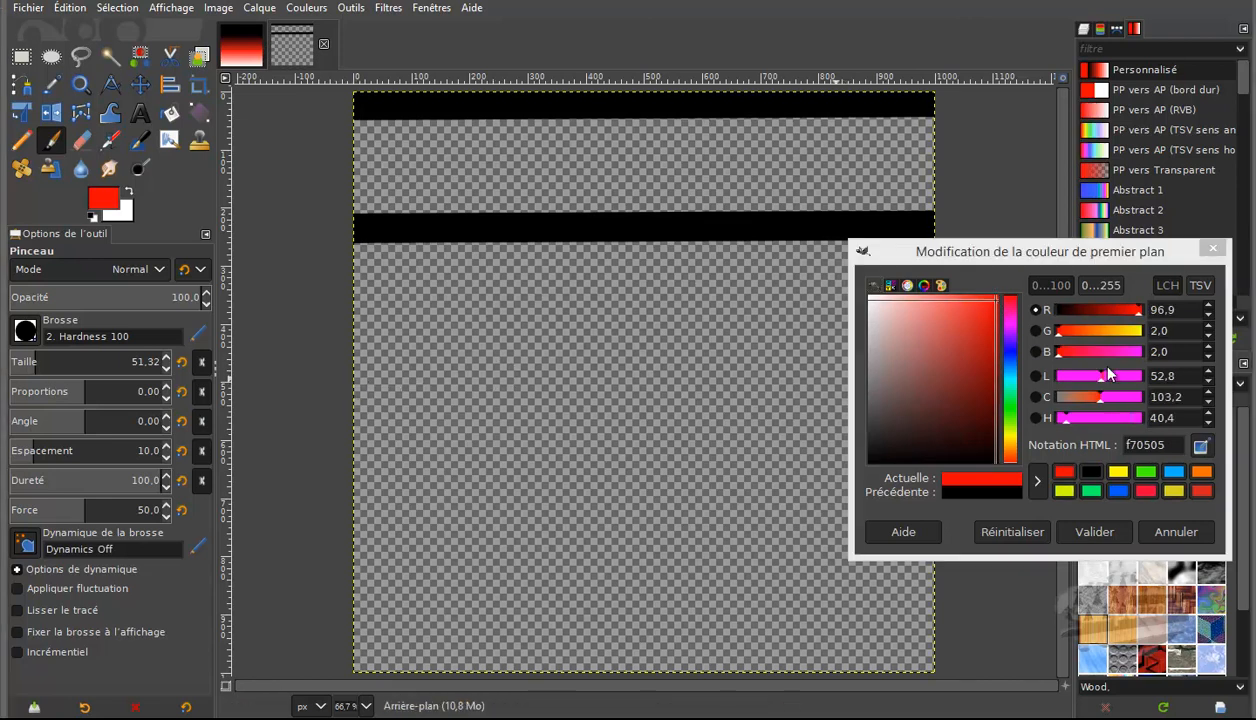
left_click_drag(1080, 253, 1255, 168)
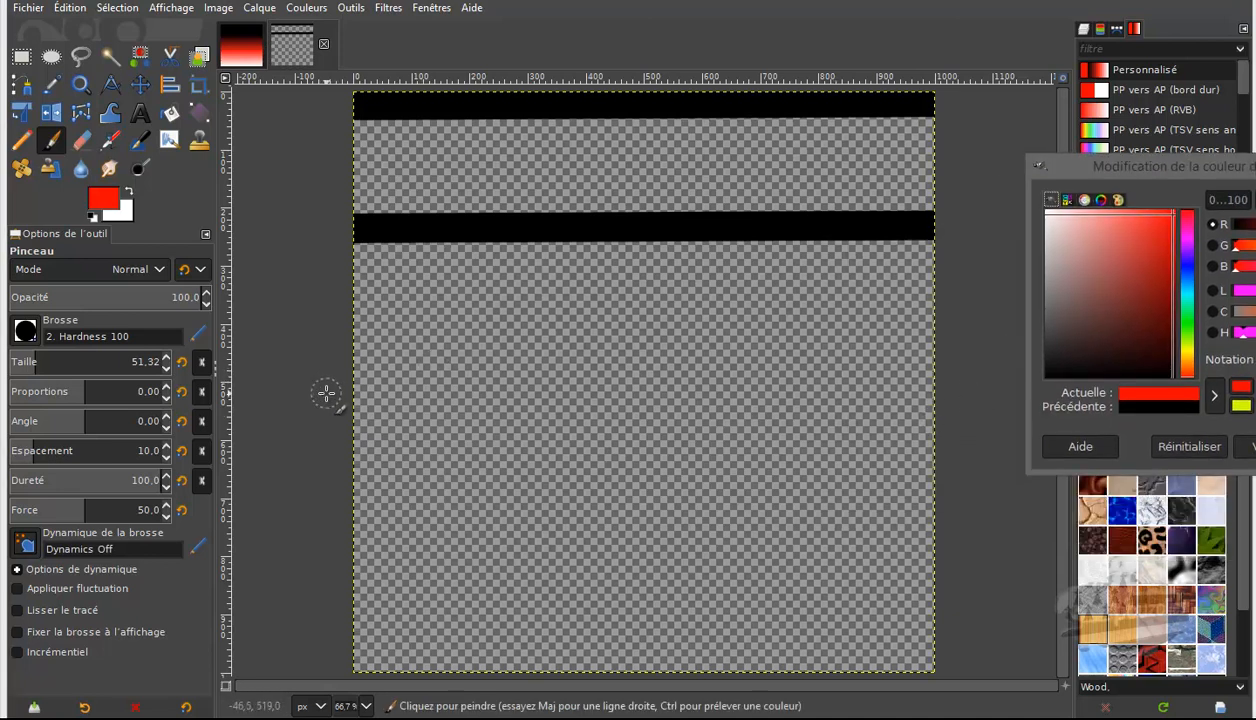
key("shift")
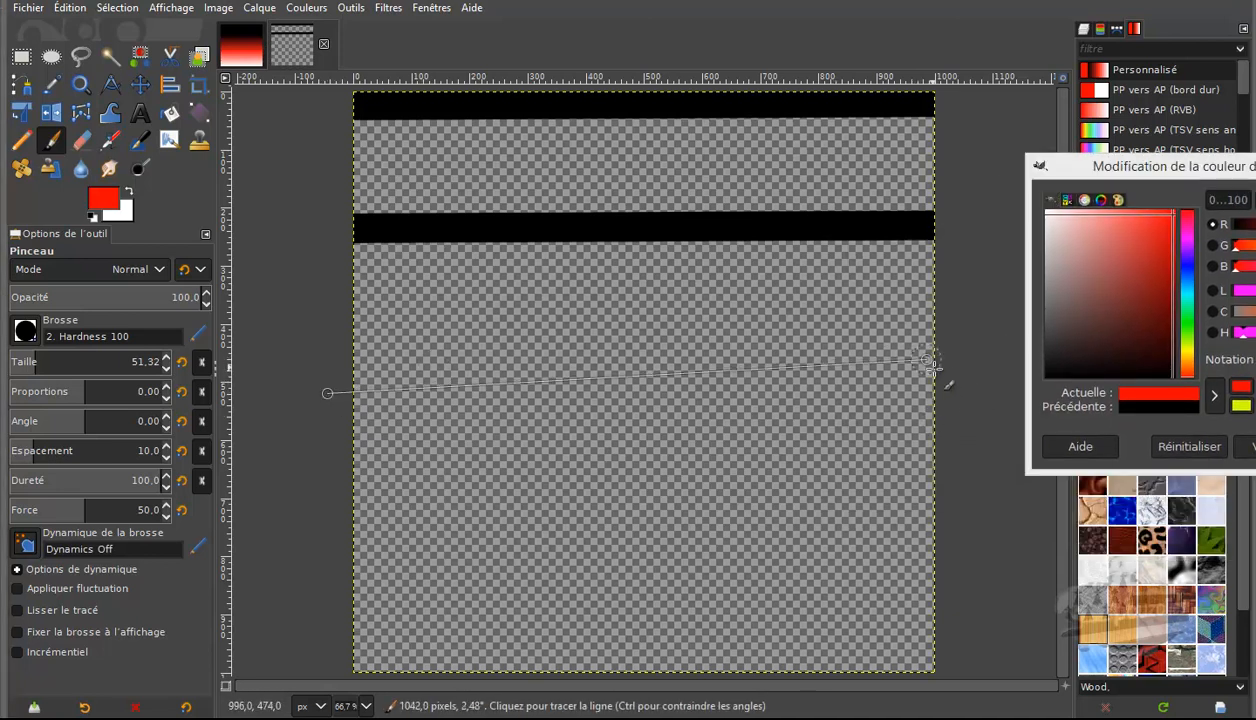
left_click(965, 397, "shift")
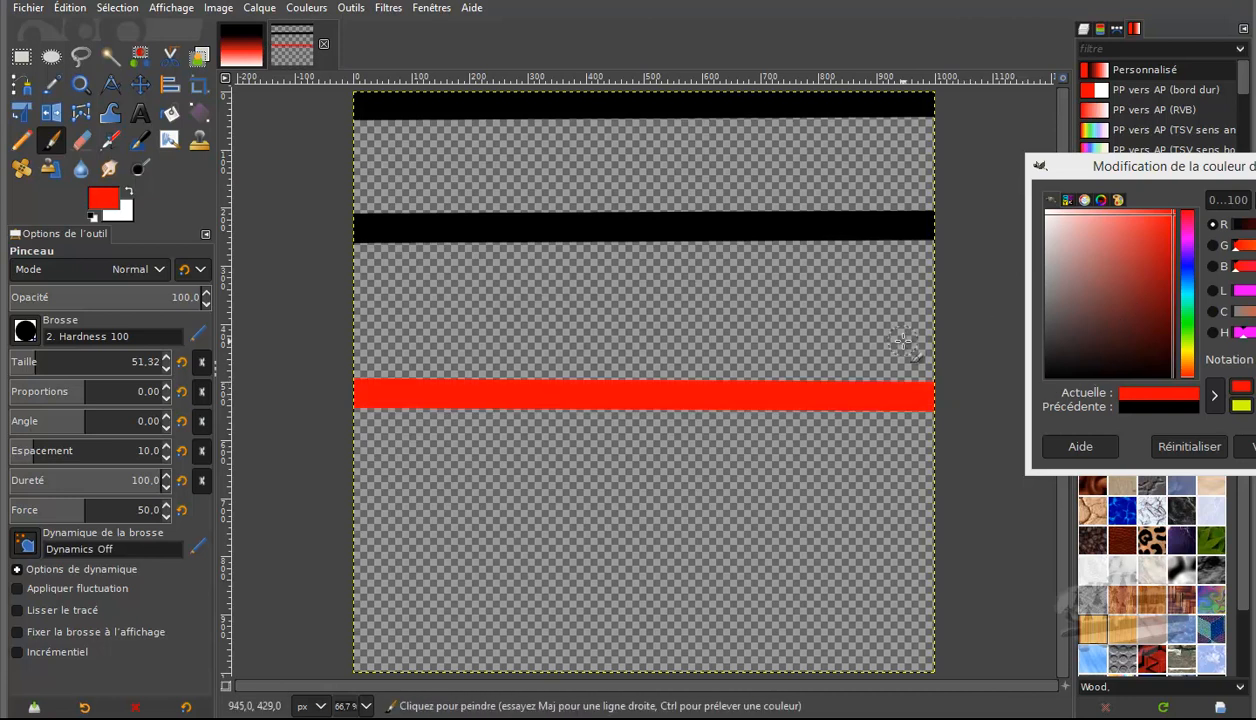
Step: Set the foreground colour to white and paint two straight stripes, one about three-quarters down the canvas and one along the lower edge
left_click(1048, 213)
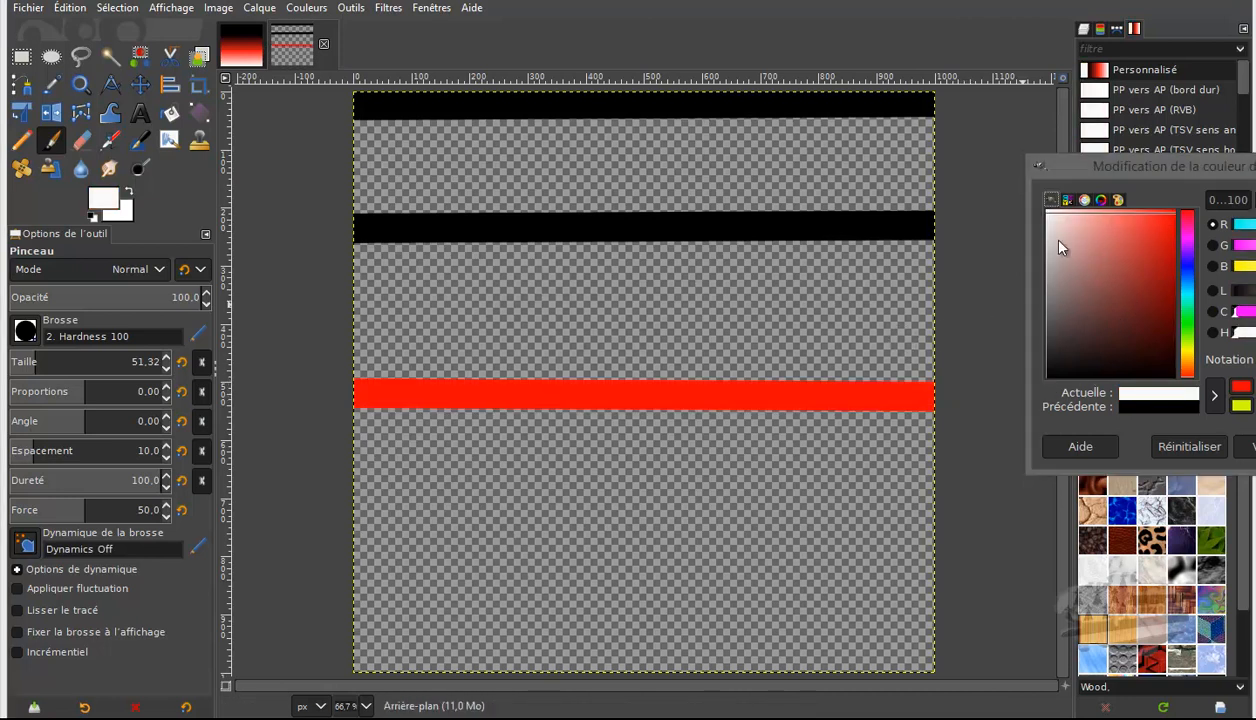
left_click(321, 563)
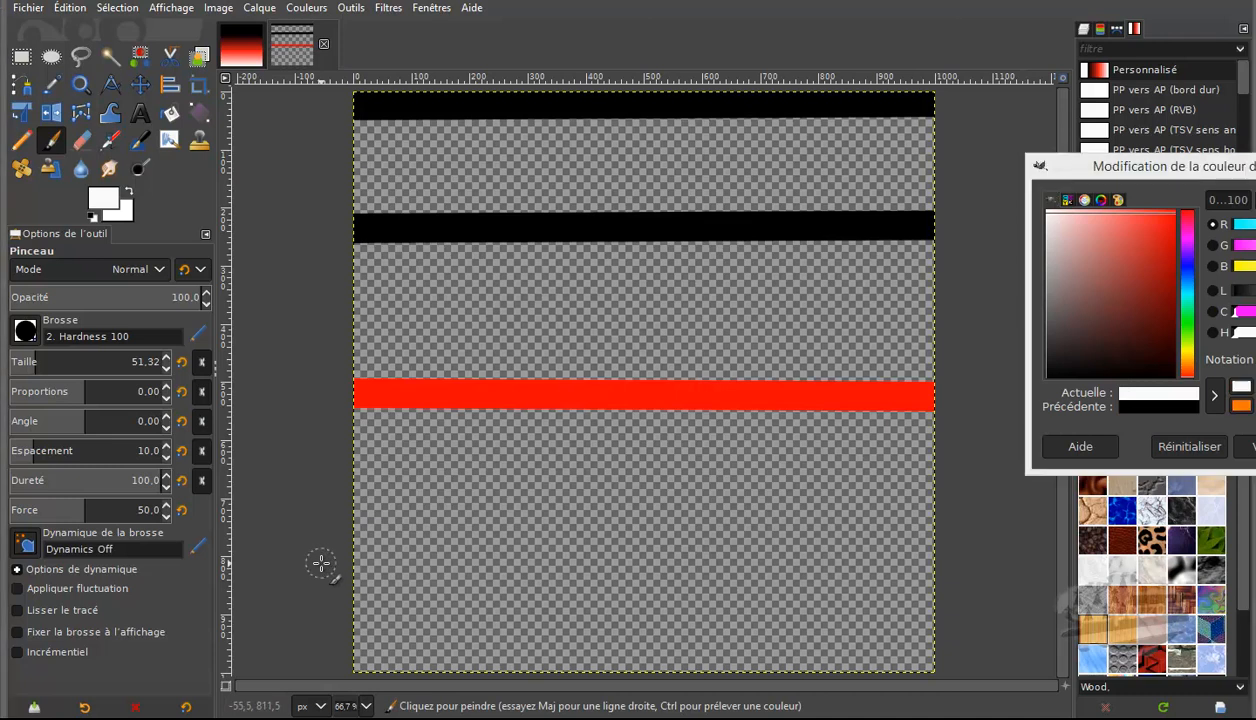
left_click(960, 535, "shift")
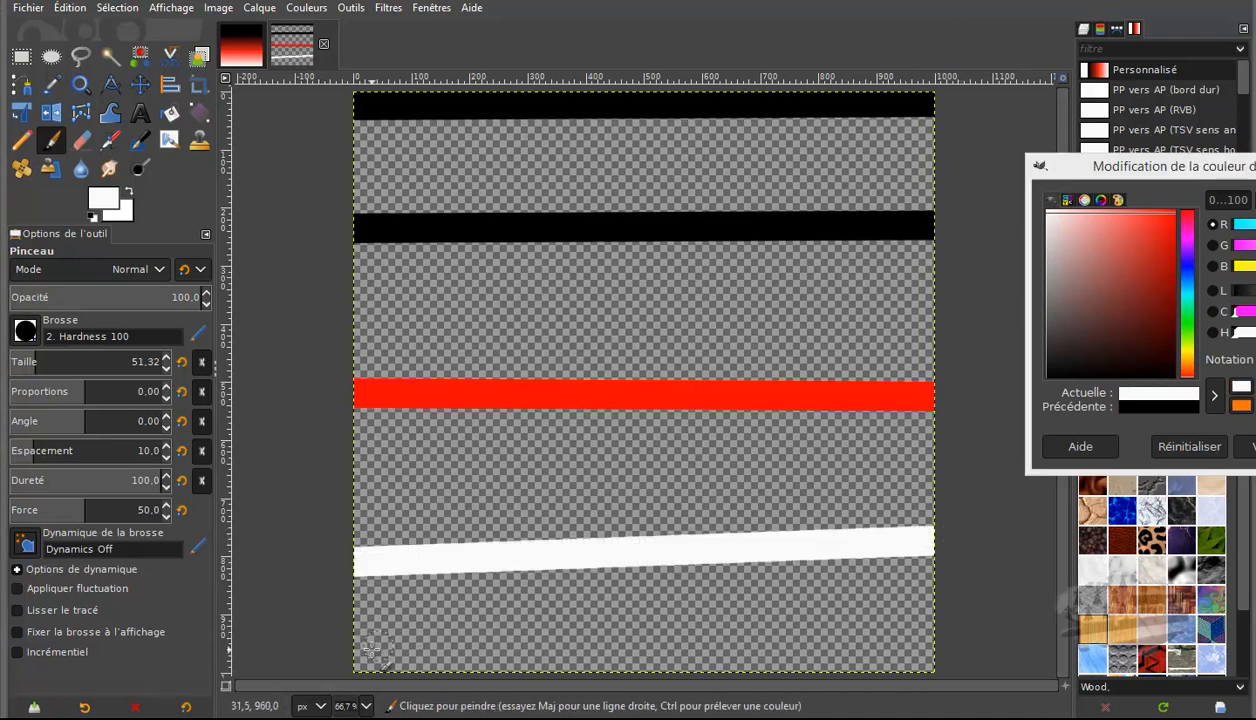
left_click(338, 654)
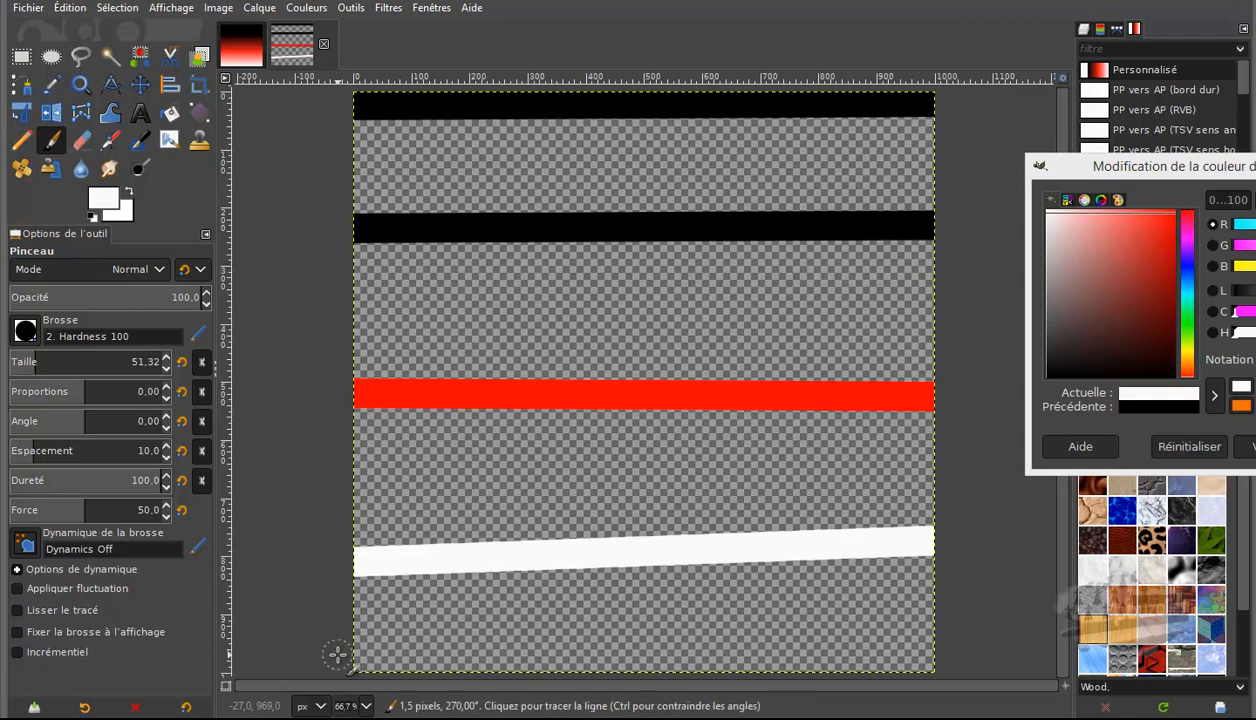
left_click(962, 651, "shift")
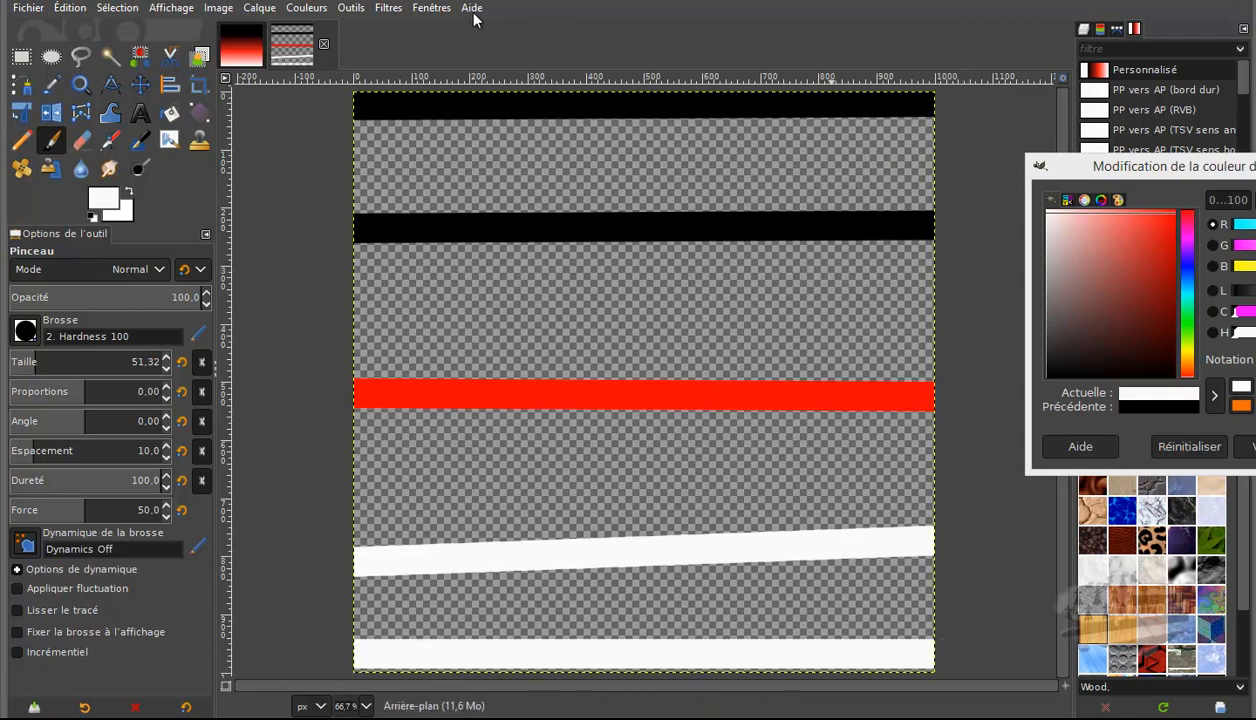
Step: Apply the G'MIC-GTK Solidify filter to the striped image to fill the transparent areas between the stripes
left_click(382, 8)
mouse_move(418, 450)
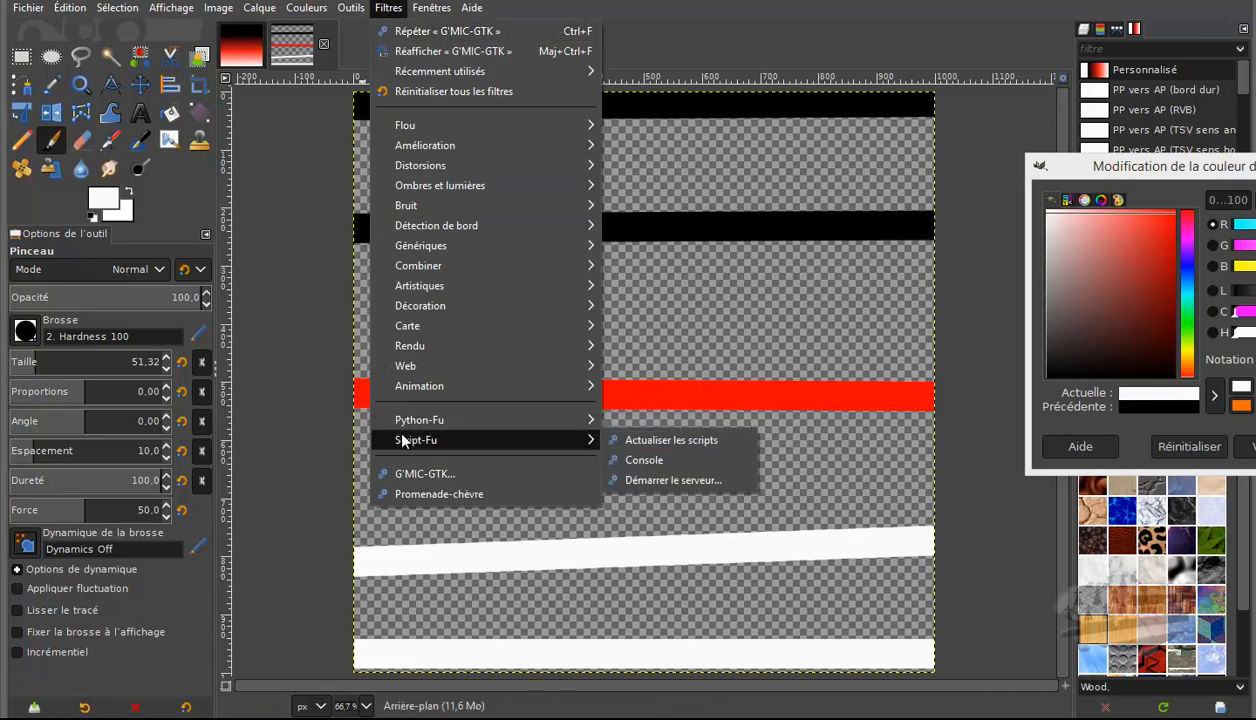
left_click(425, 474)
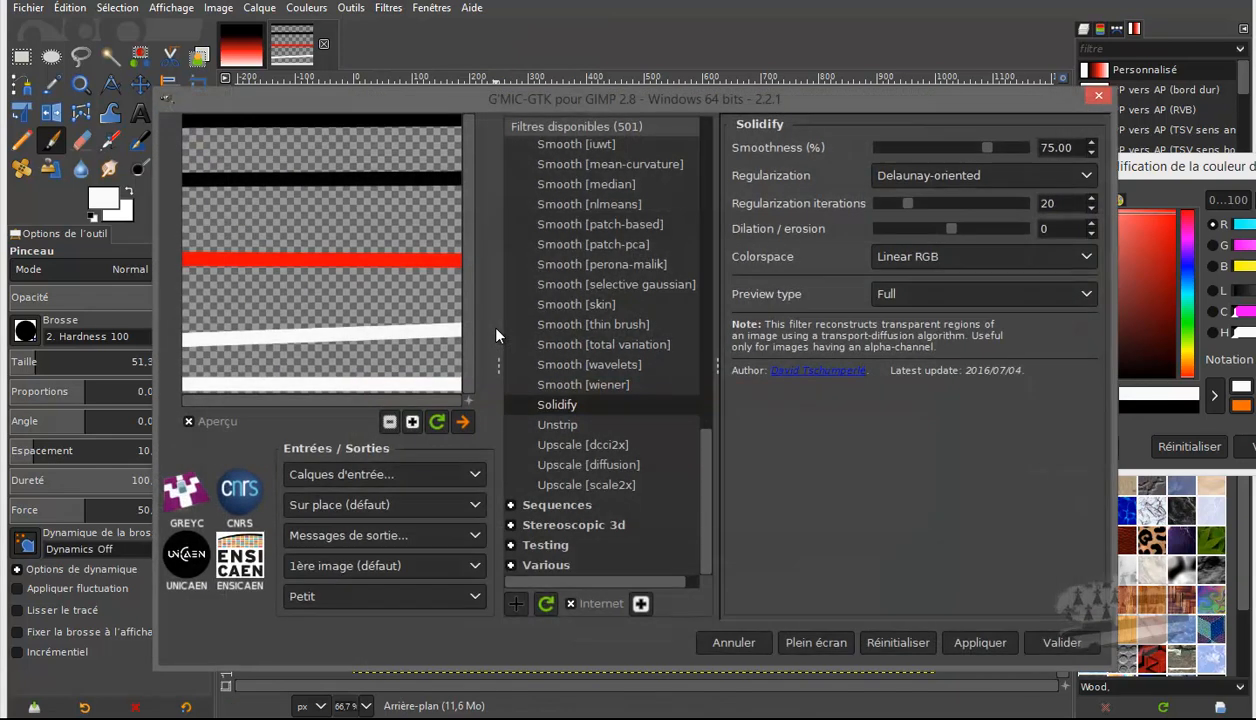
mouse_move(693, 439)
left_mouse_down()
mouse_move(723, 239)
mouse_move(740, 228)
mouse_move(709, 348)
mouse_move(707, 460)
left_mouse_up()
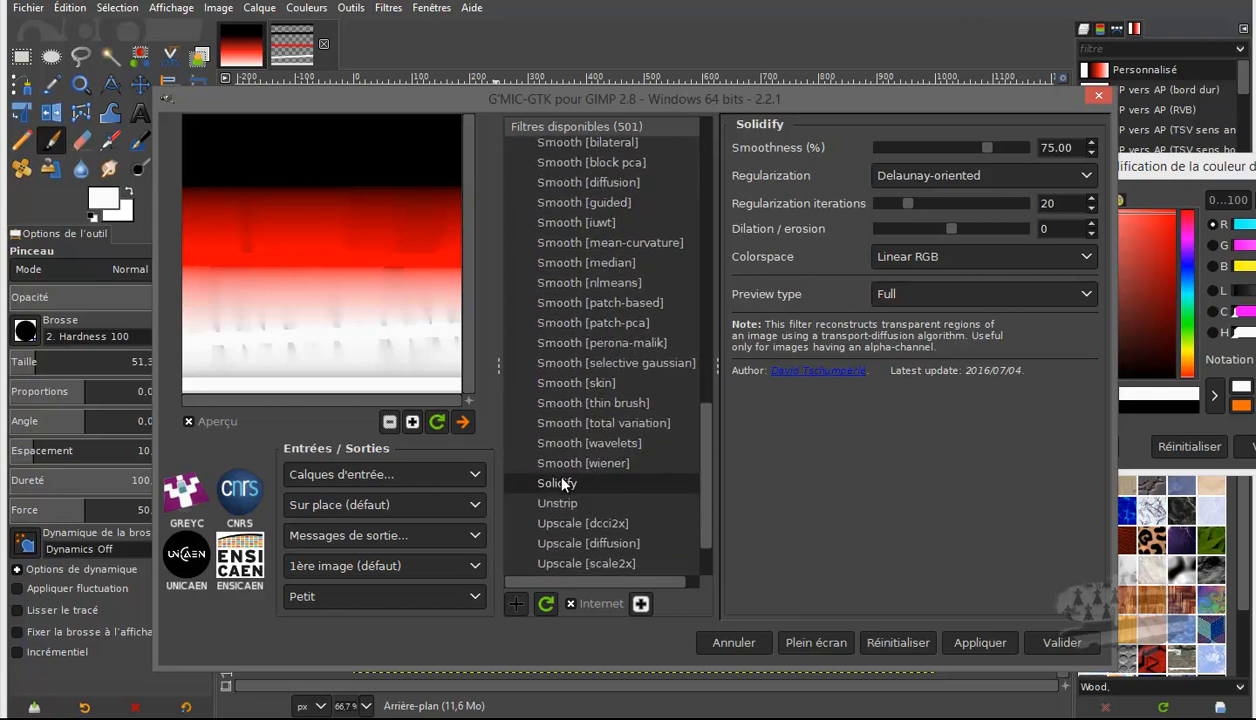
left_click(1058, 642)
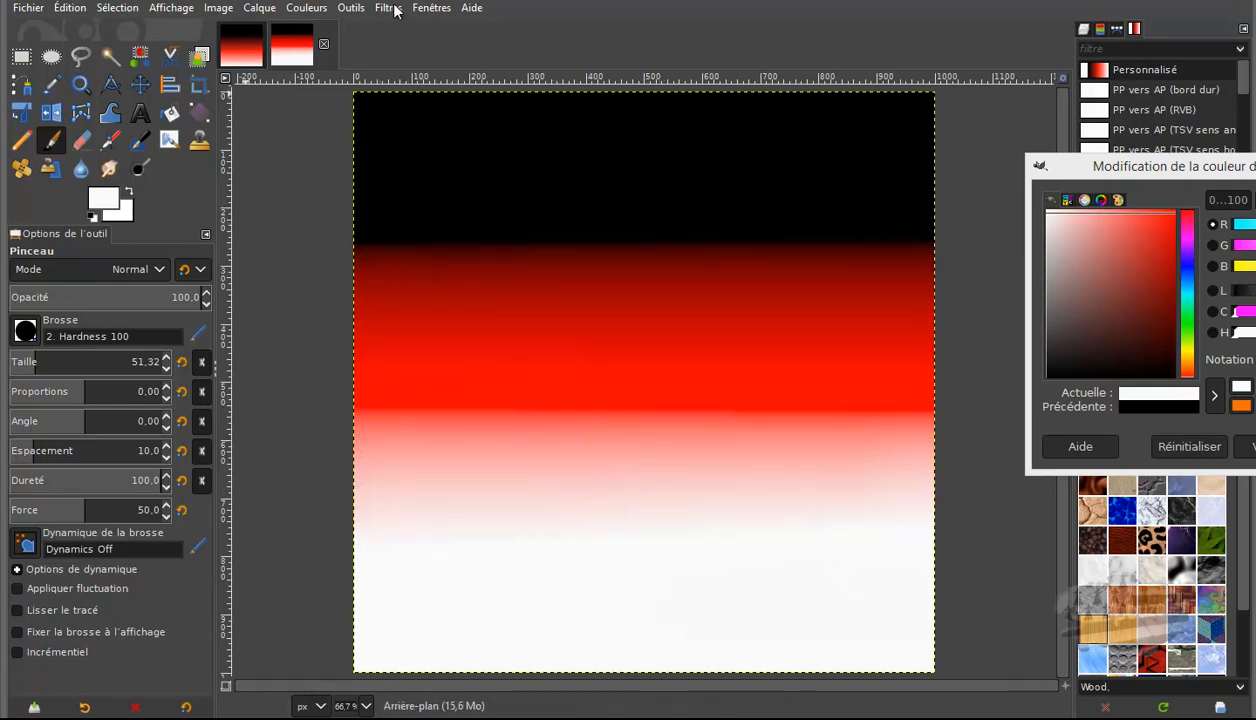
Step: Undo the G'MIC filter and erase all the stripes with the Eraser at size 338,65
left_click(84, 9)
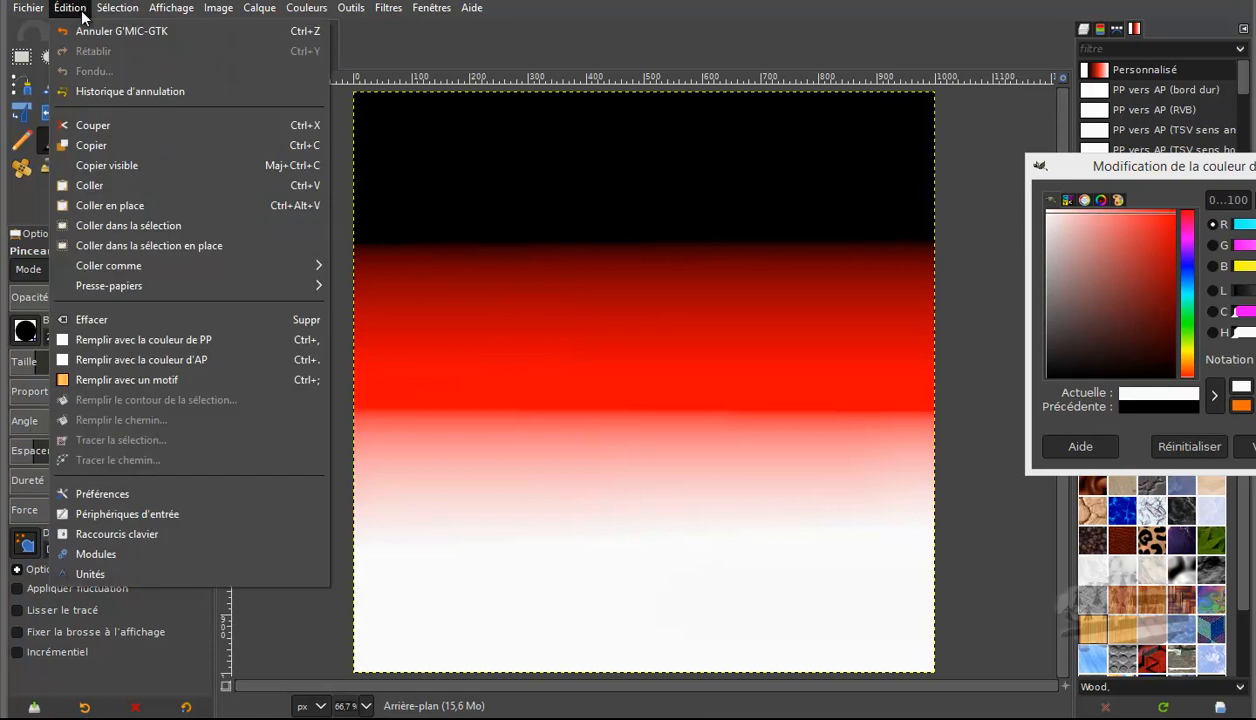
left_click(94, 32)
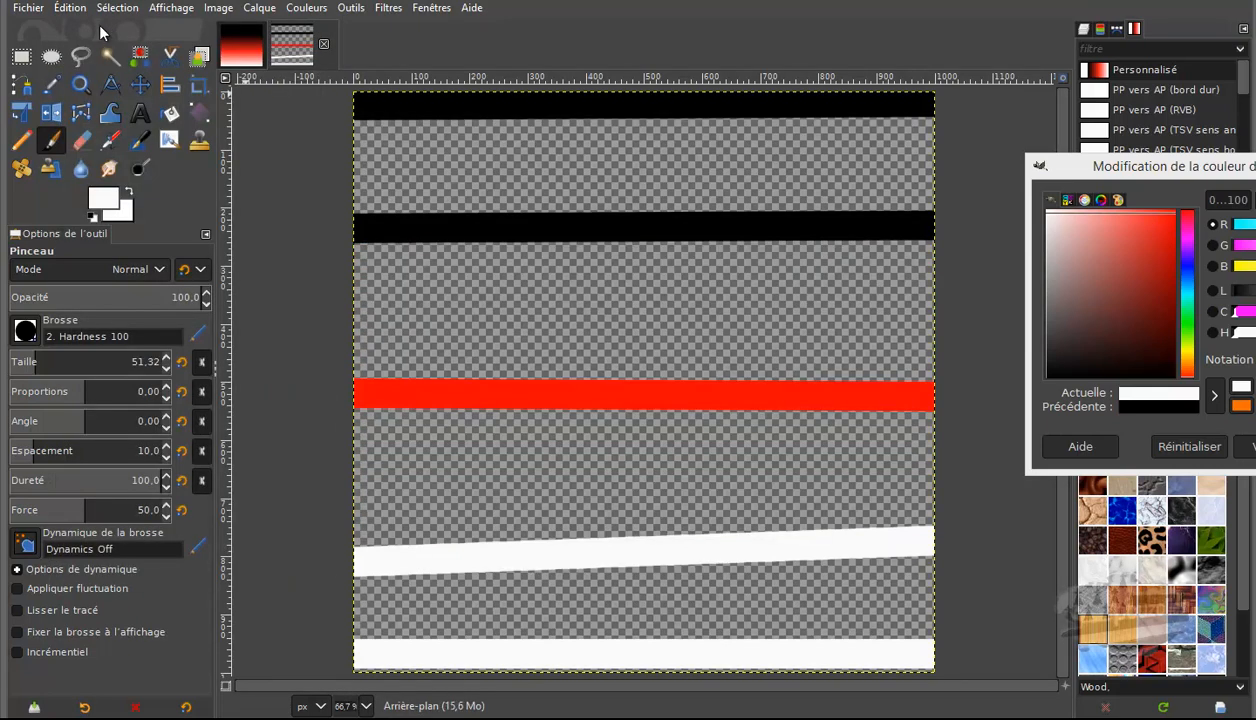
left_click(87, 138)
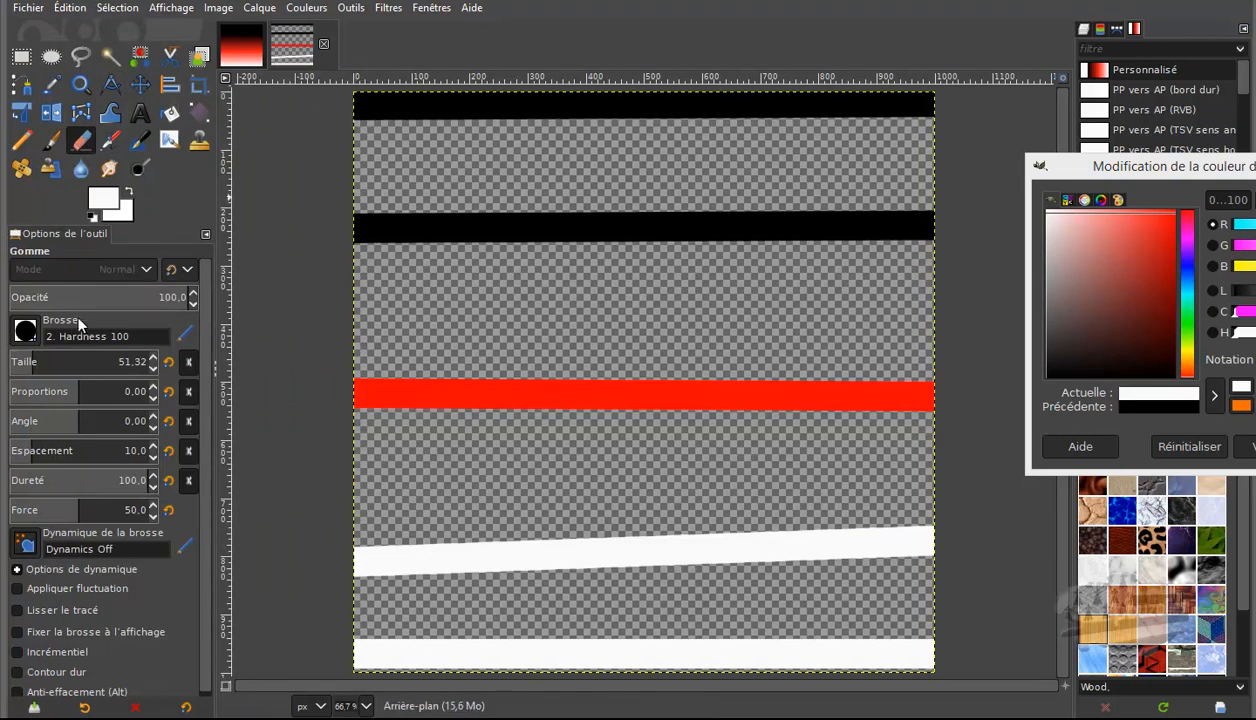
mouse_move(409, 158)
left_mouse_down()
mouse_move(1005, 164)
mouse_move(960, 367)
mouse_move(909, 481)
mouse_move(908, 600)
mouse_move(891, 638)
mouse_move(617, 609)
mouse_move(301, 610)
mouse_move(269, 563)
mouse_move(376, 449)
mouse_move(905, 449)
left_mouse_up()
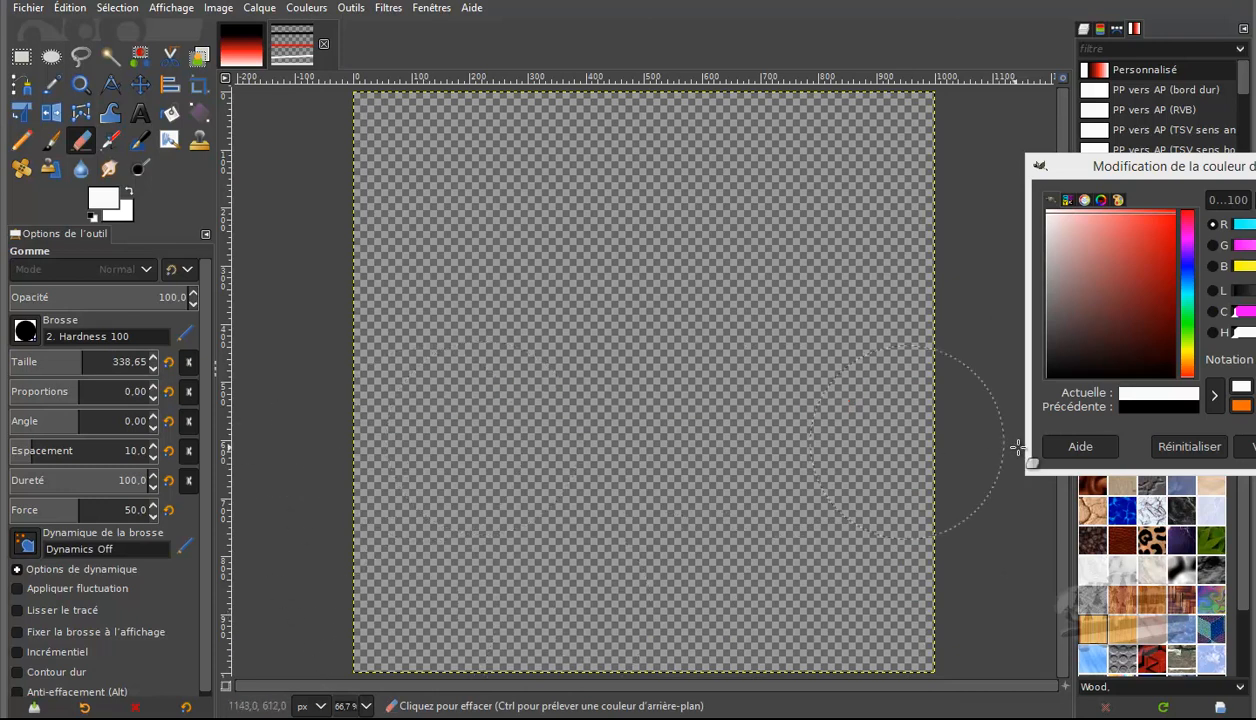
Step: In the black-red-white gradient image, draw a linear Personnalisé gradient vertically from the upper to the lower edge and close the colour dialog
left_click(240, 44)
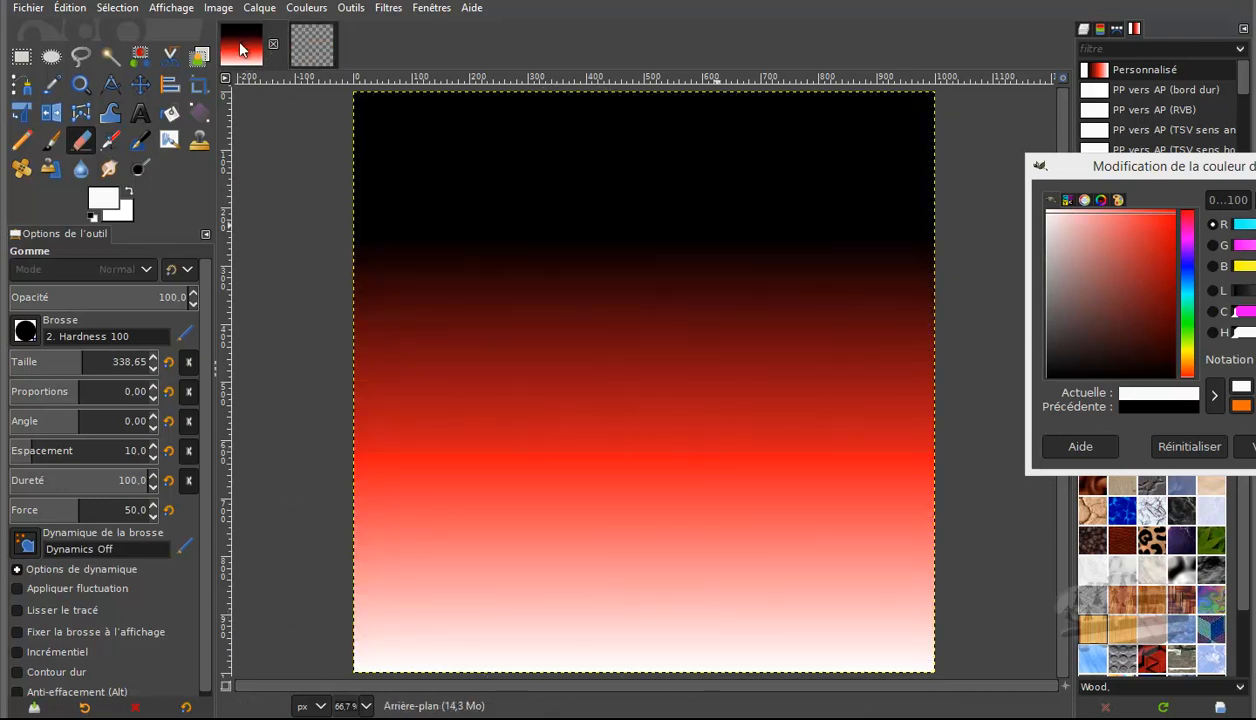
left_click(199, 112)
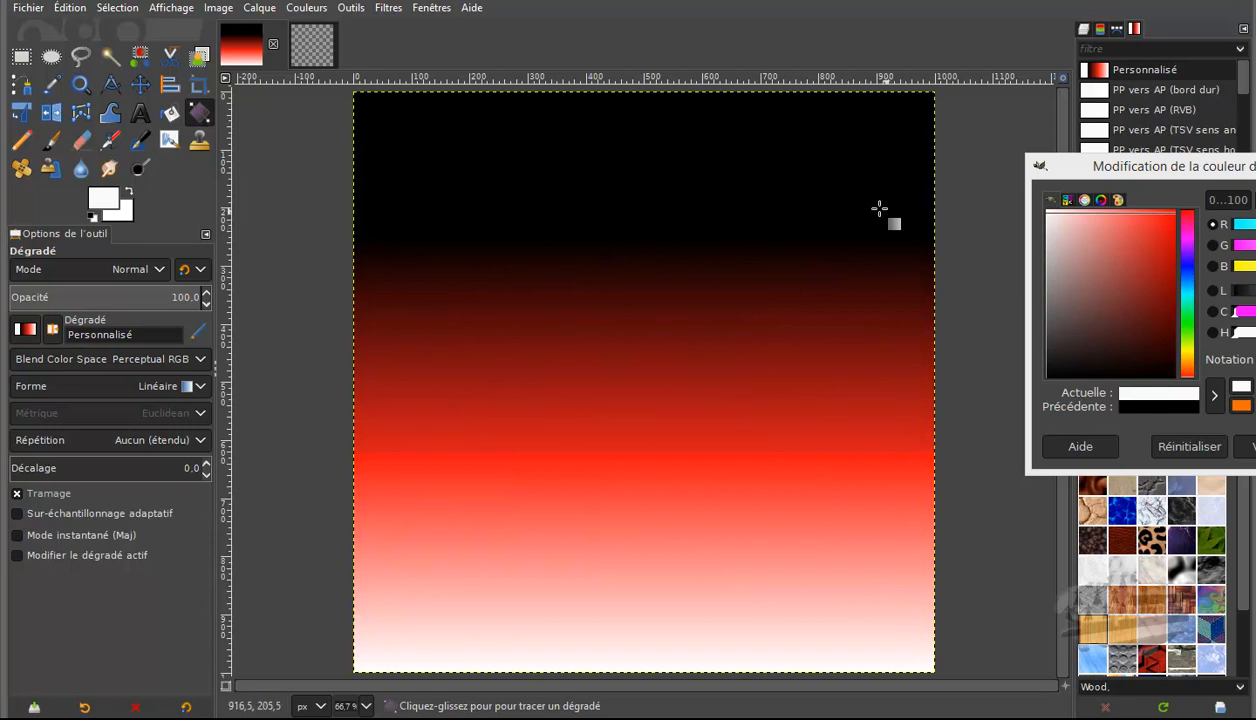
left_click_drag(632, 93, 640, 672)
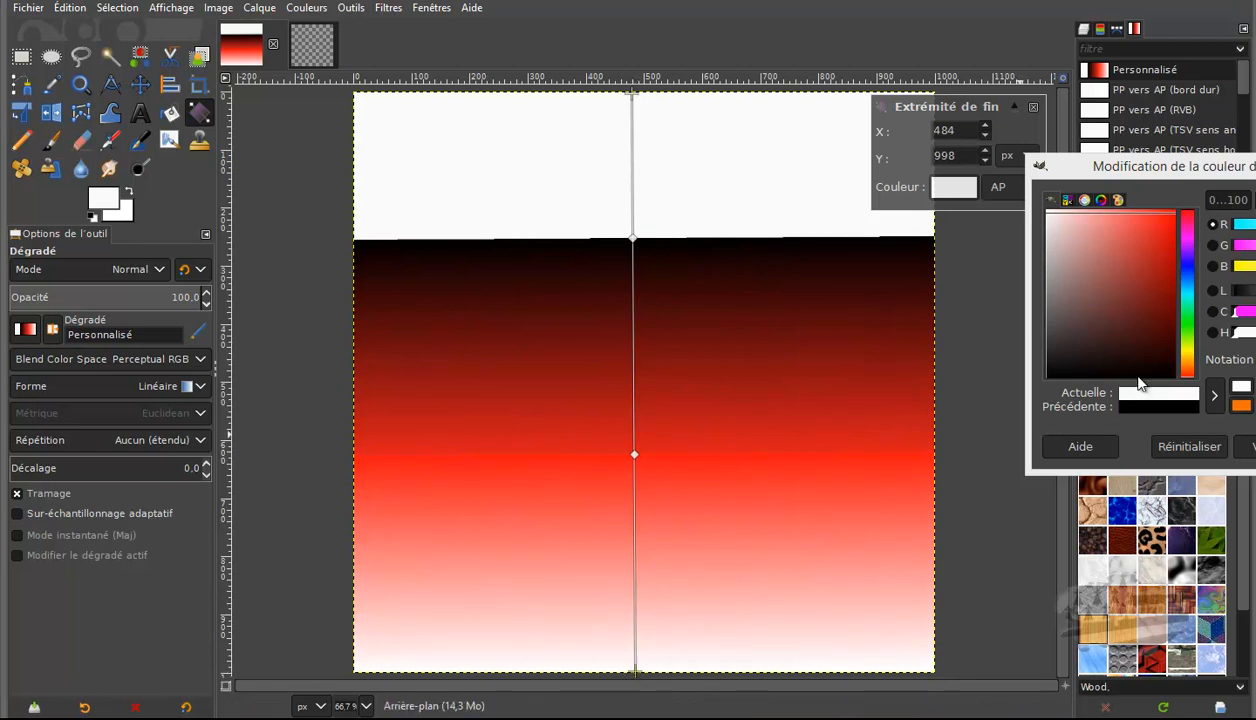
left_click(1250, 450)
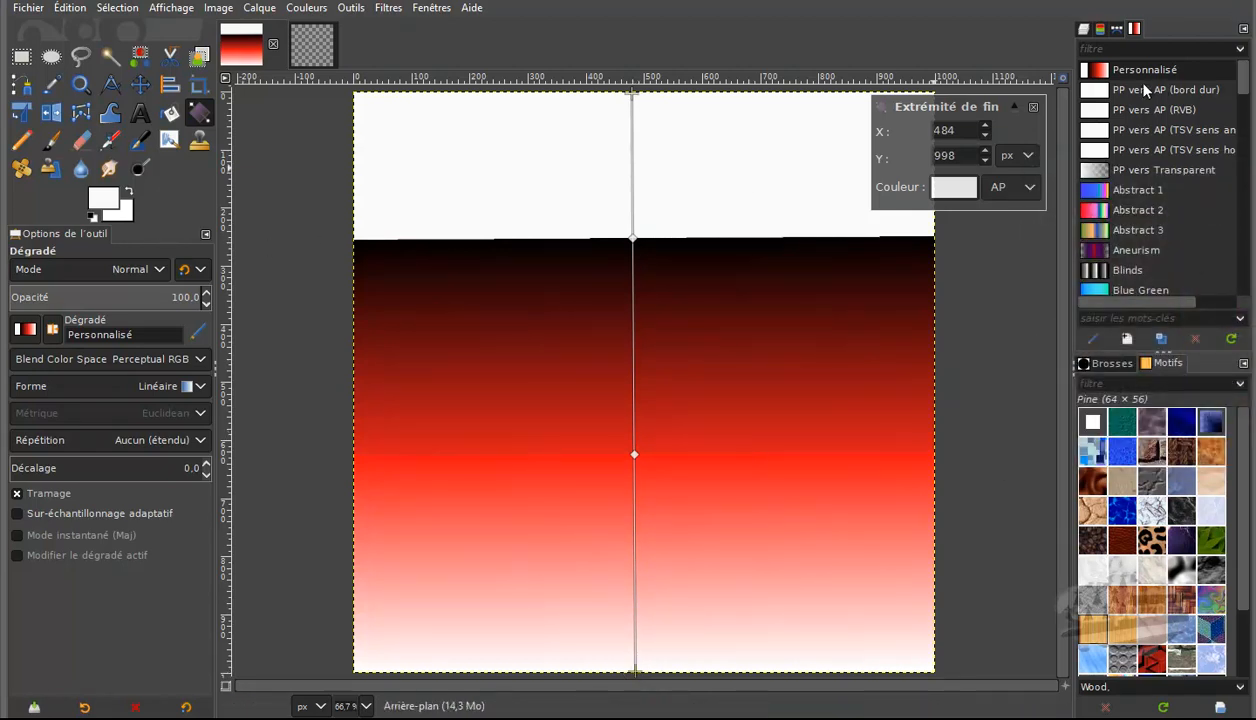
Step: Change the gradient being drawn to the Cold Steel 2 preset
scroll(1127, 173, "down", 5)
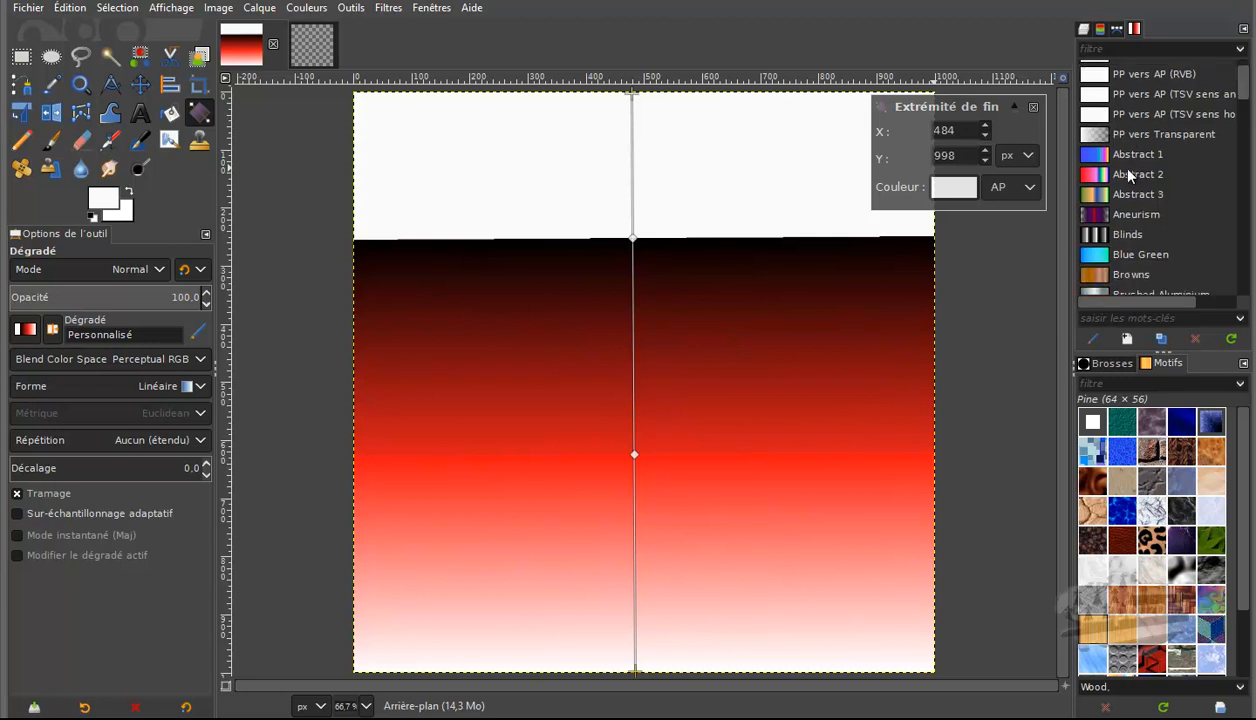
scroll(1126, 175, "down", 1)
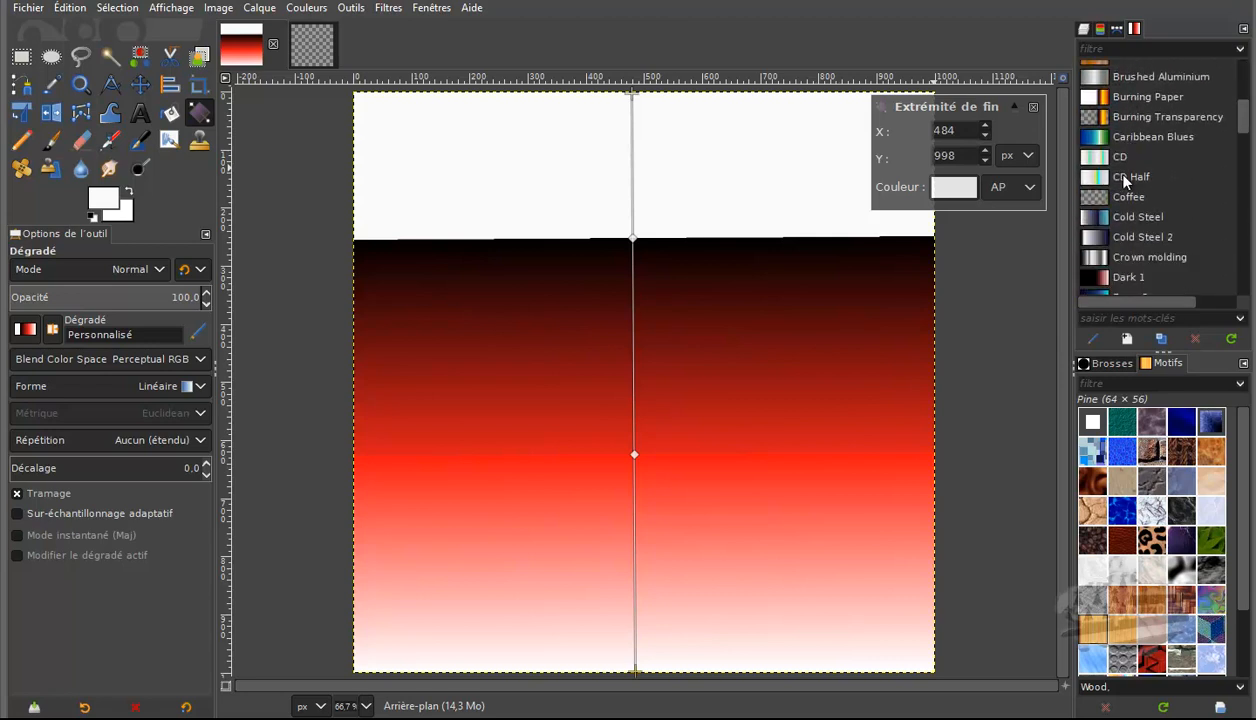
left_click(1098, 237)
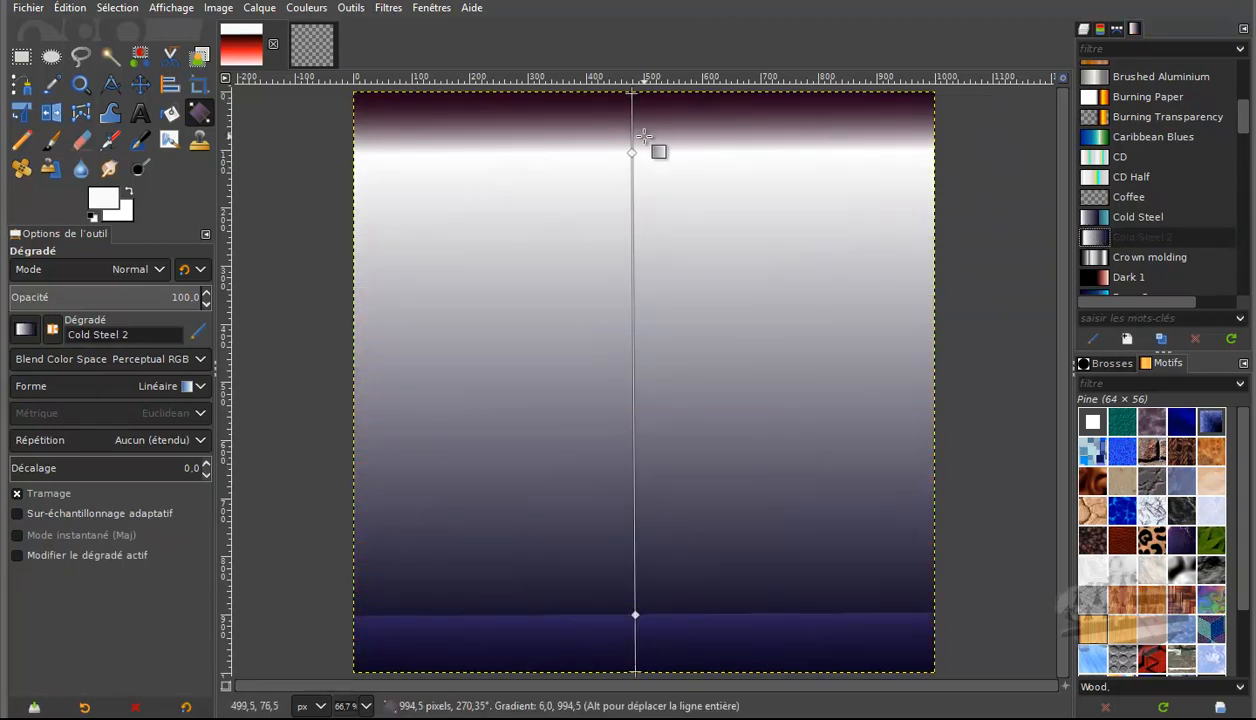
Step: Reposition the gradient line nearly horizontally, with its start at about -96, 606 px and its end at about 980, 561 px, and close the endpoint settings
left_click_drag(632, 95, 943, 258)
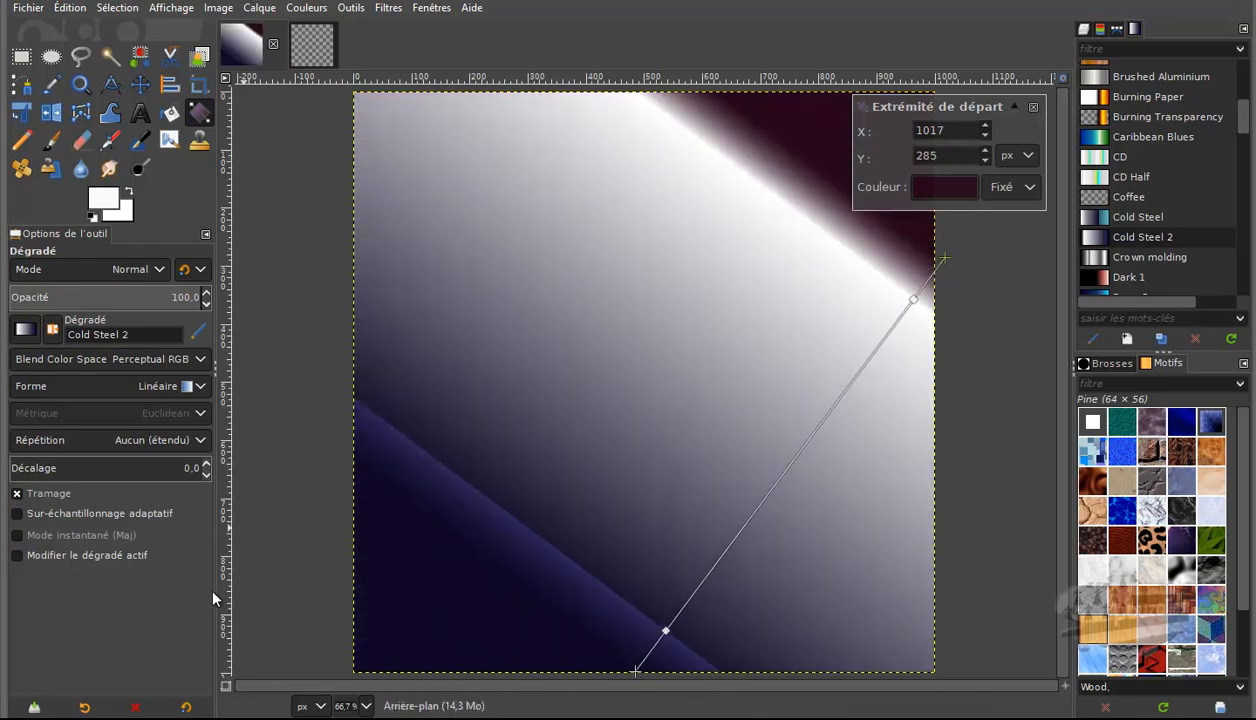
left_click_drag(946, 259, 298, 444)
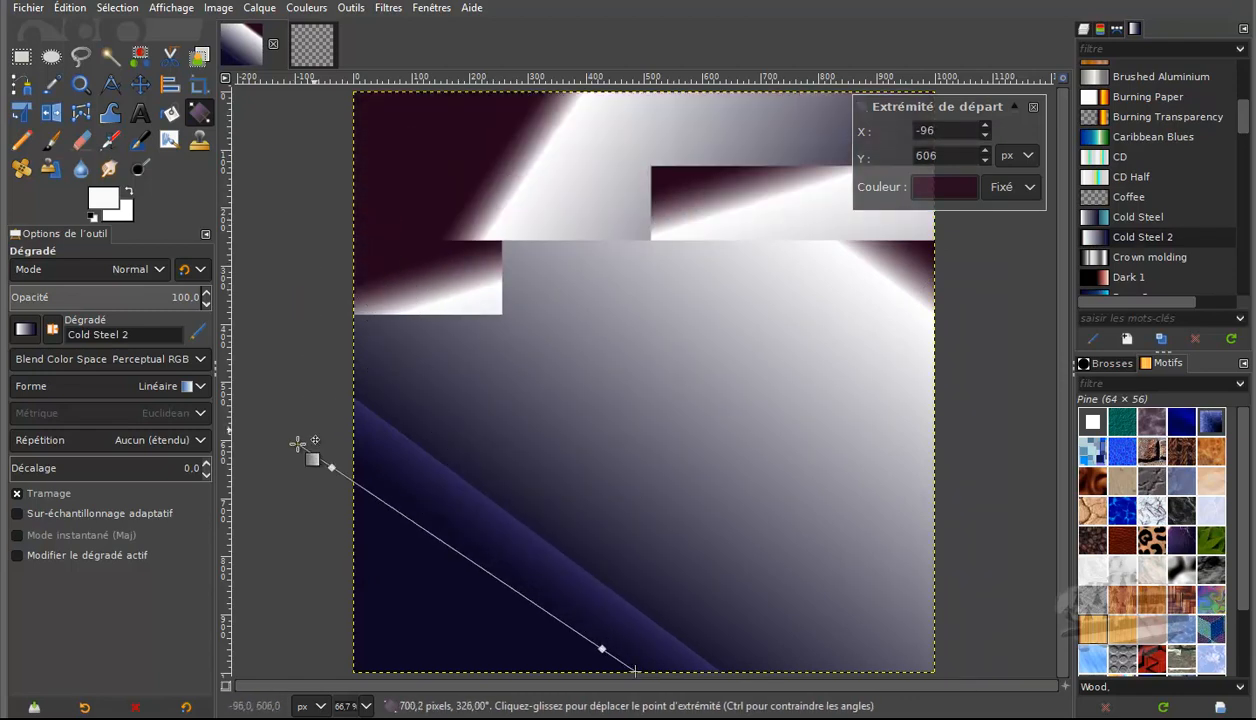
left_click_drag(636, 672, 922, 417)
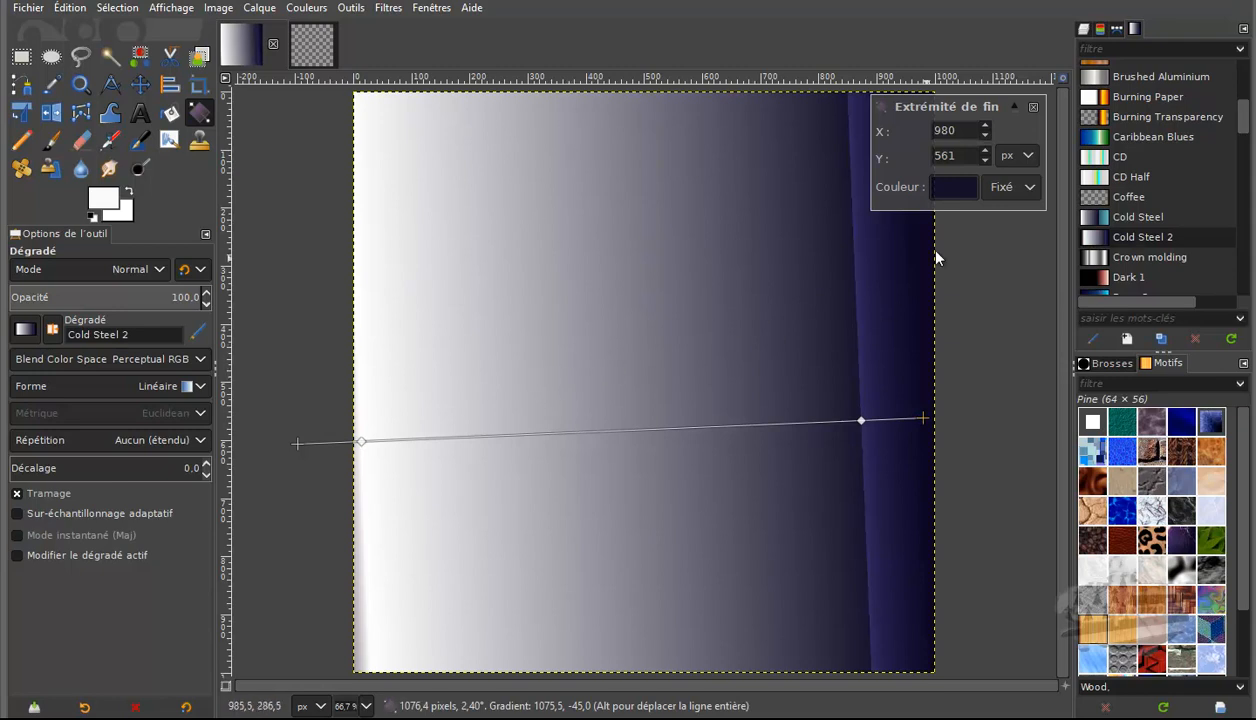
left_click(1032, 105)
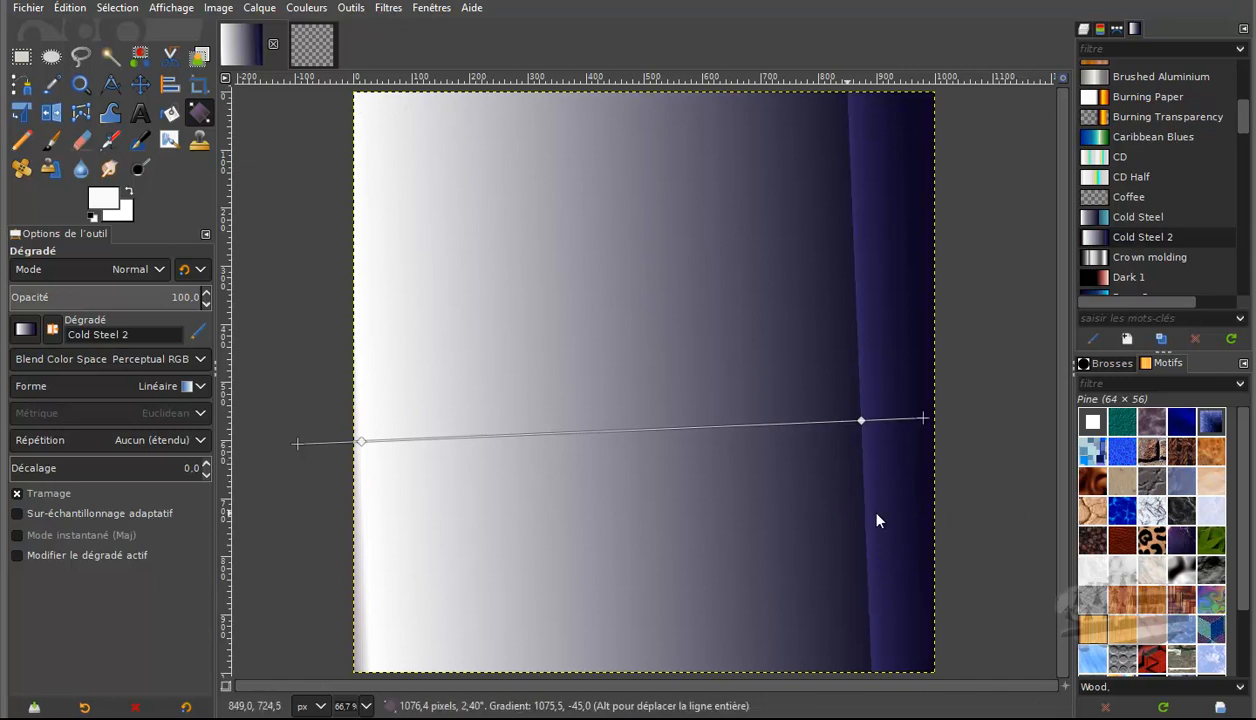
Step: Switch to the empty transparent image and set the foreground colour to red f81414
left_click(310, 45)
left_click(105, 198)
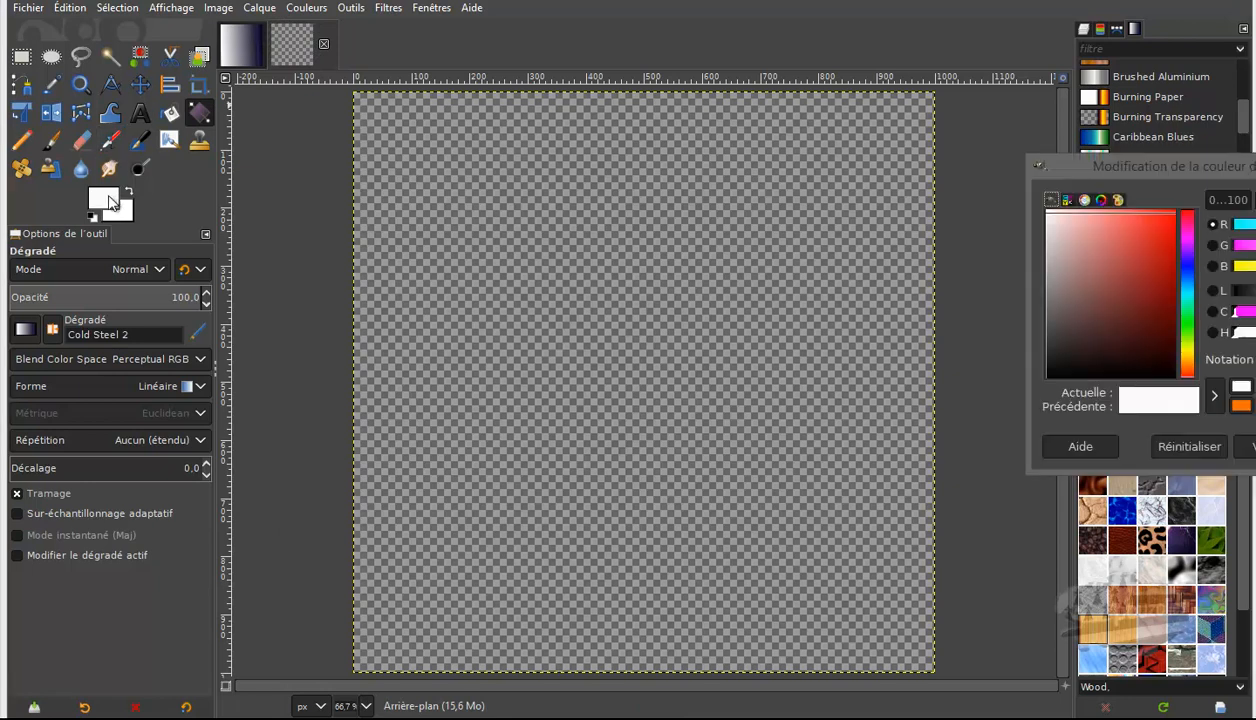
left_click(1166, 214)
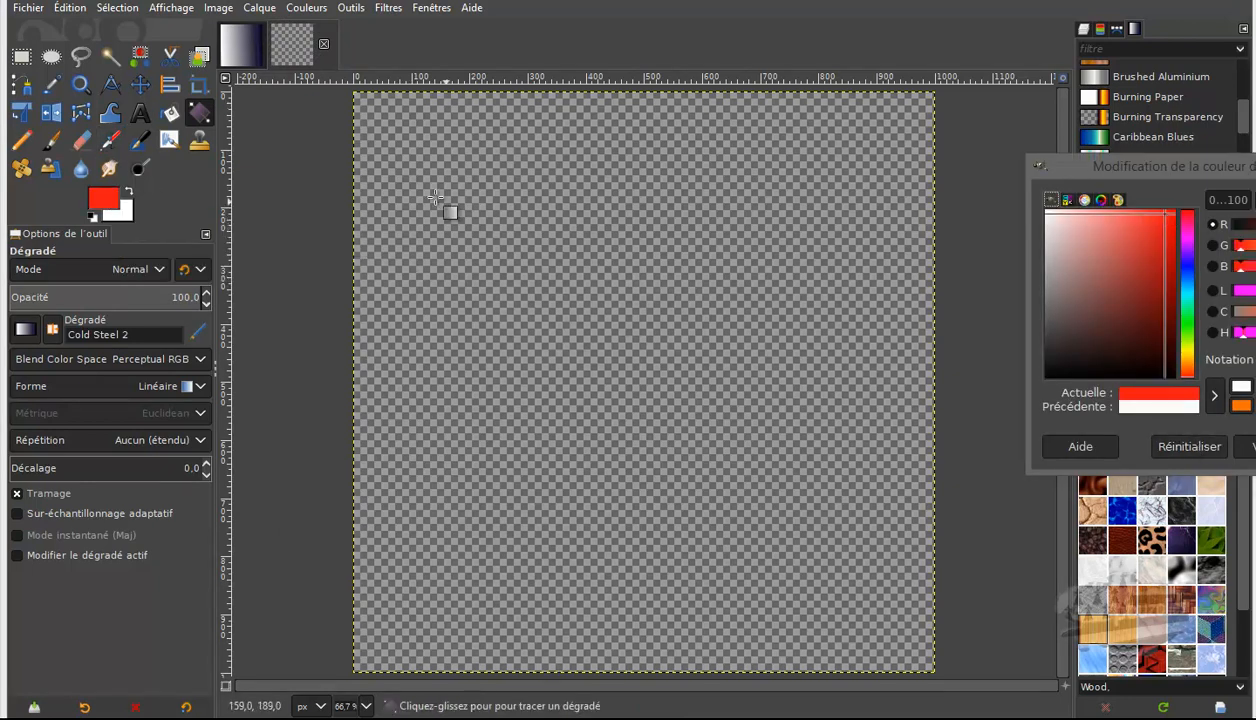
left_click(340, 164)
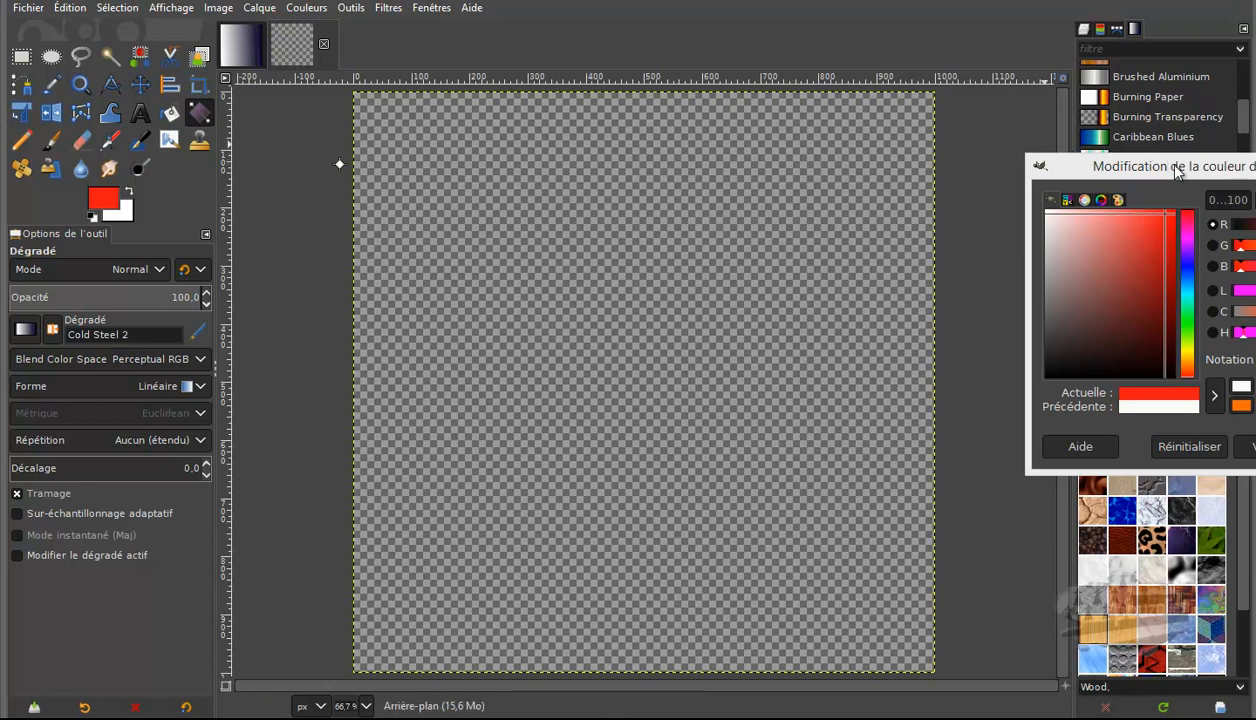
left_click_drag(1177, 172, 1035, 183)
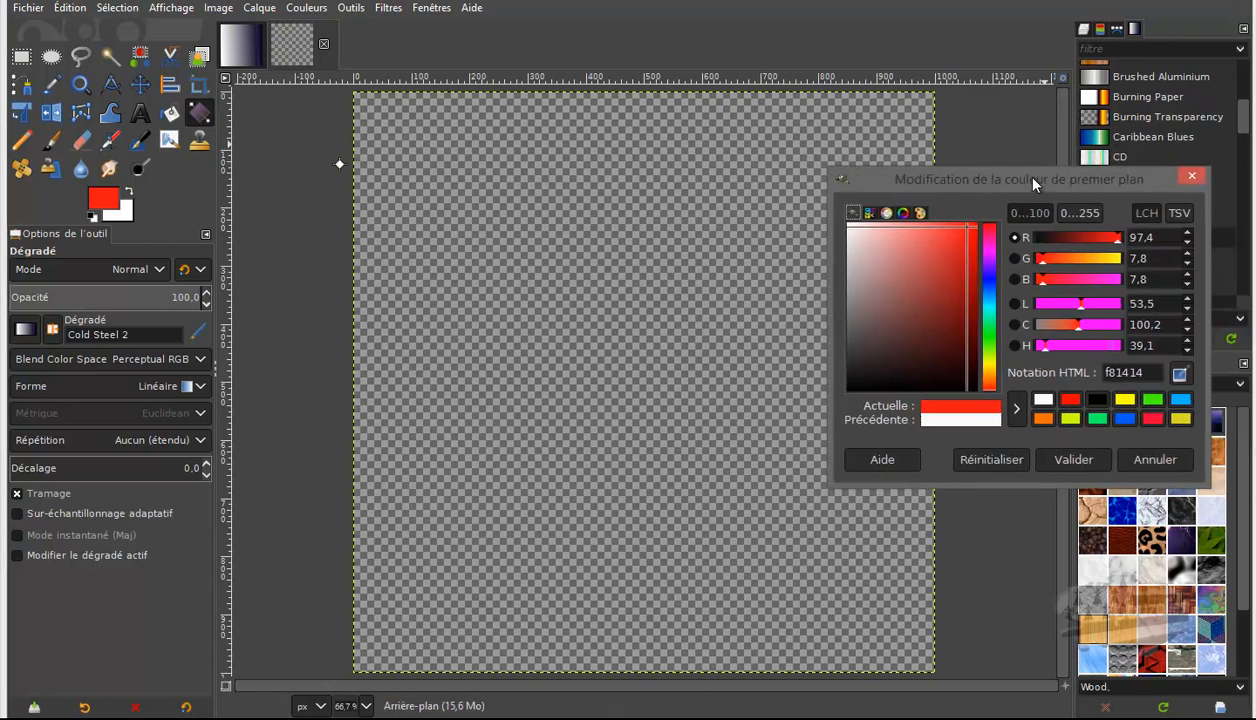
left_click(1068, 459)
left_click_drag(340, 164, 1012, 162)
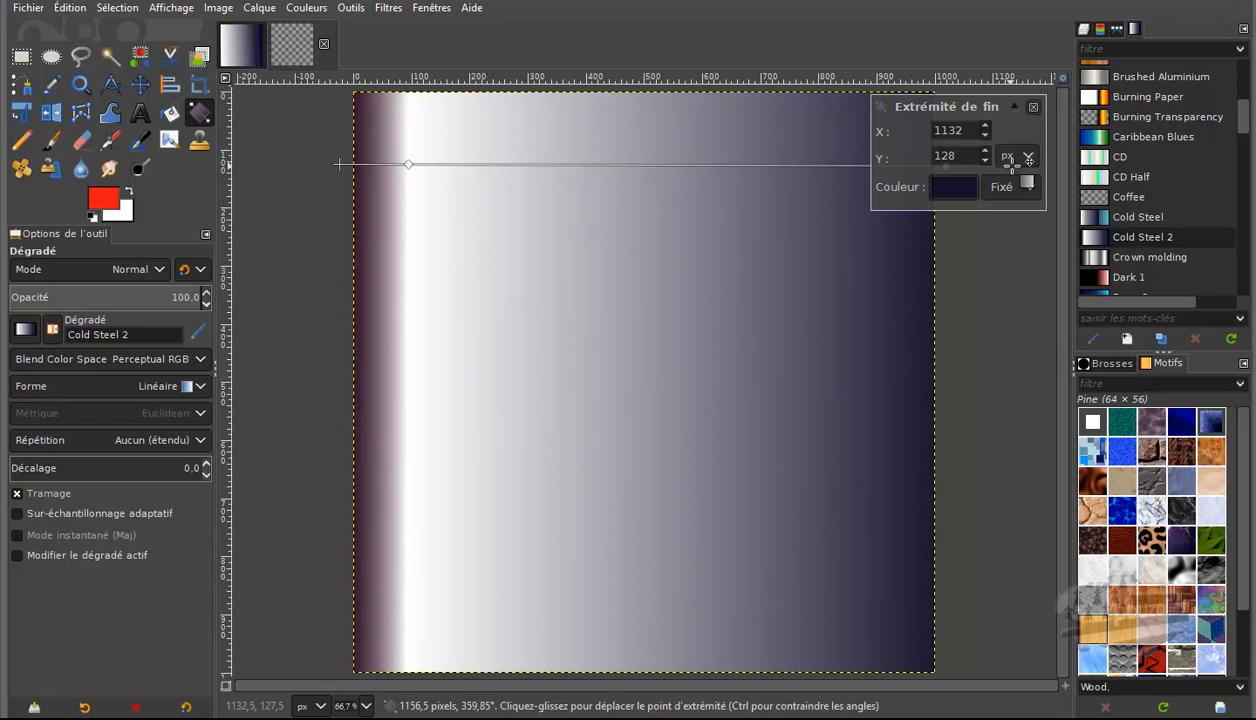
left_click_drag(1012, 160, 285, 158)
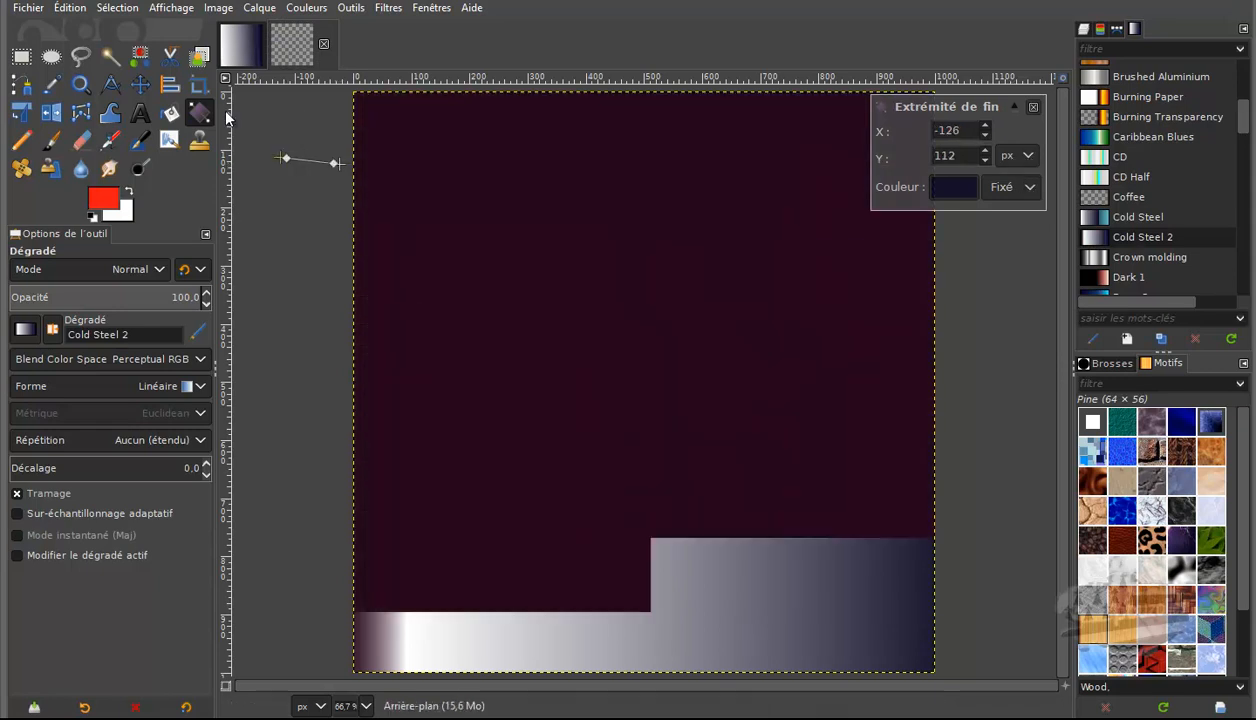
left_click(52, 7)
left_click(90, 29)
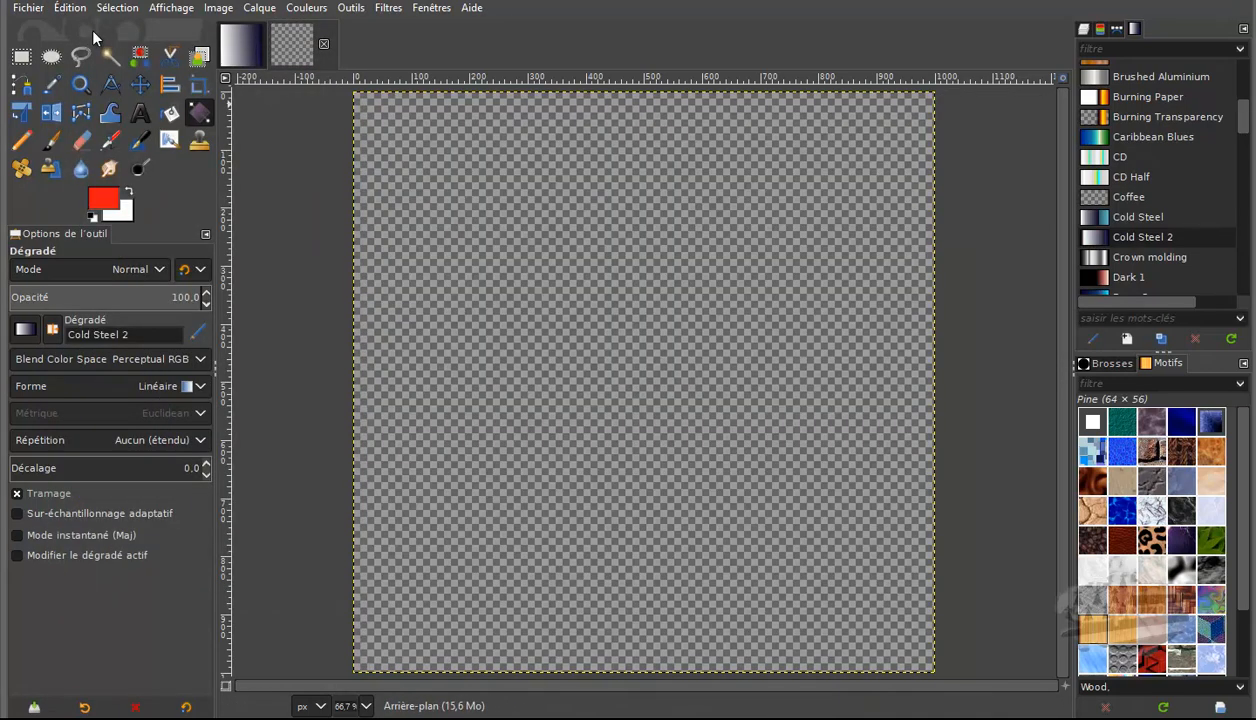
Step: With the Paintbrush at size 90,16, paint a straight horizontal red stripe across the full image width at about y 159 px
left_click(51, 140)
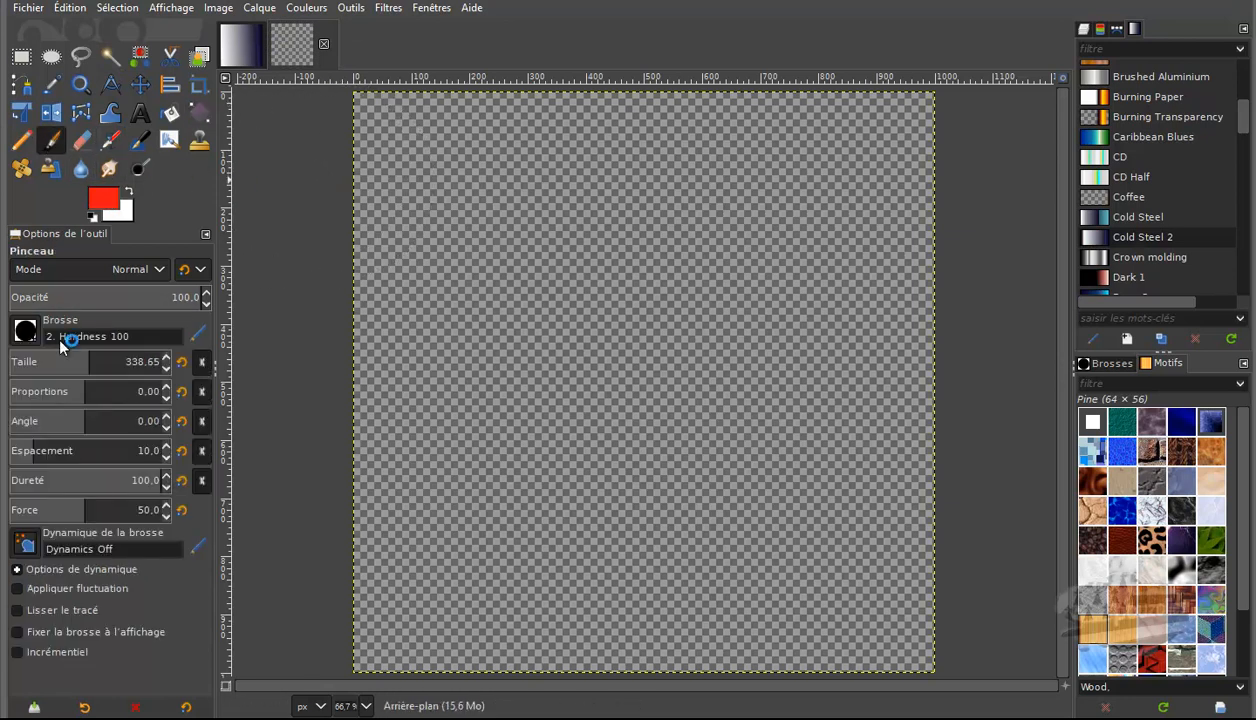
left_click(36, 362)
left_click_drag(30, 362, 30, 364)
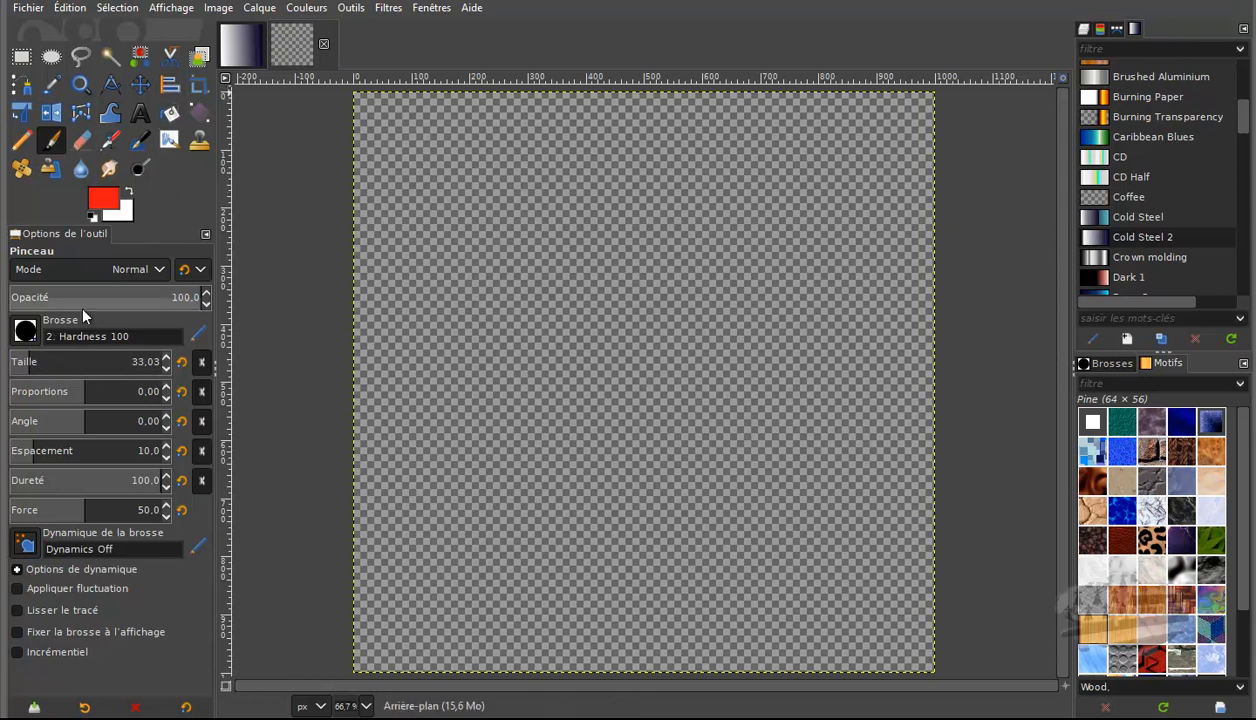
left_click(45, 365)
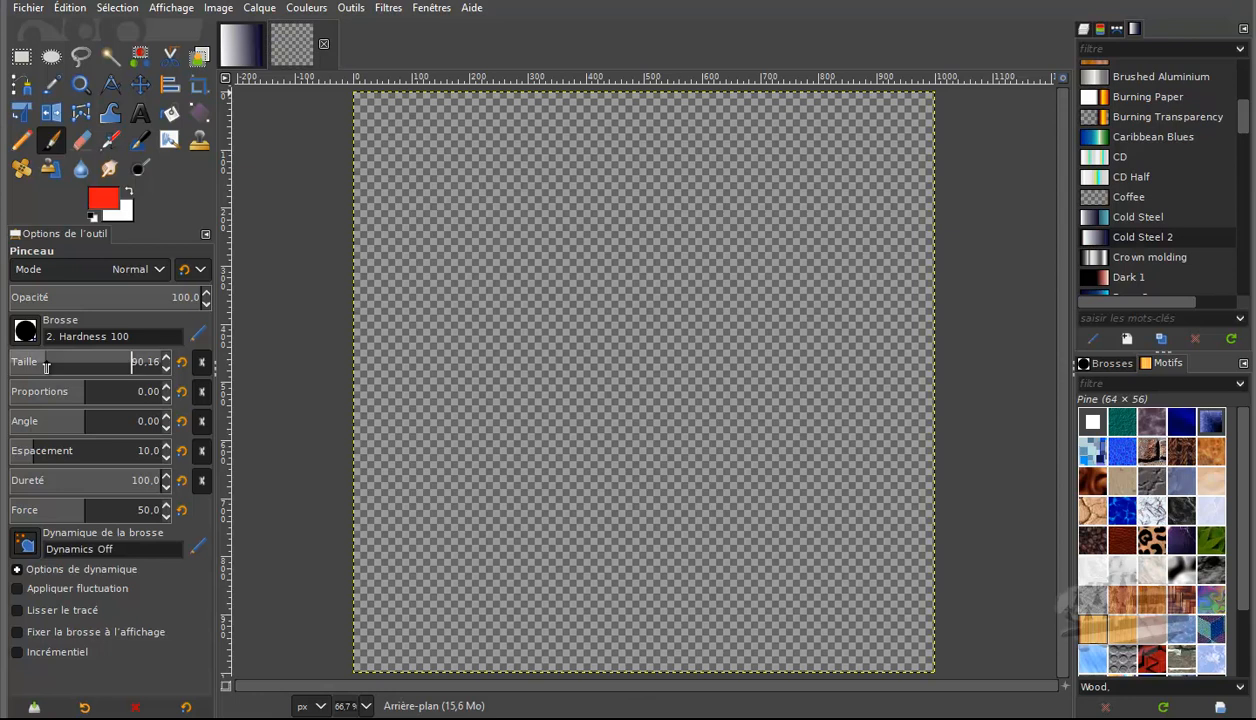
left_click(310, 183)
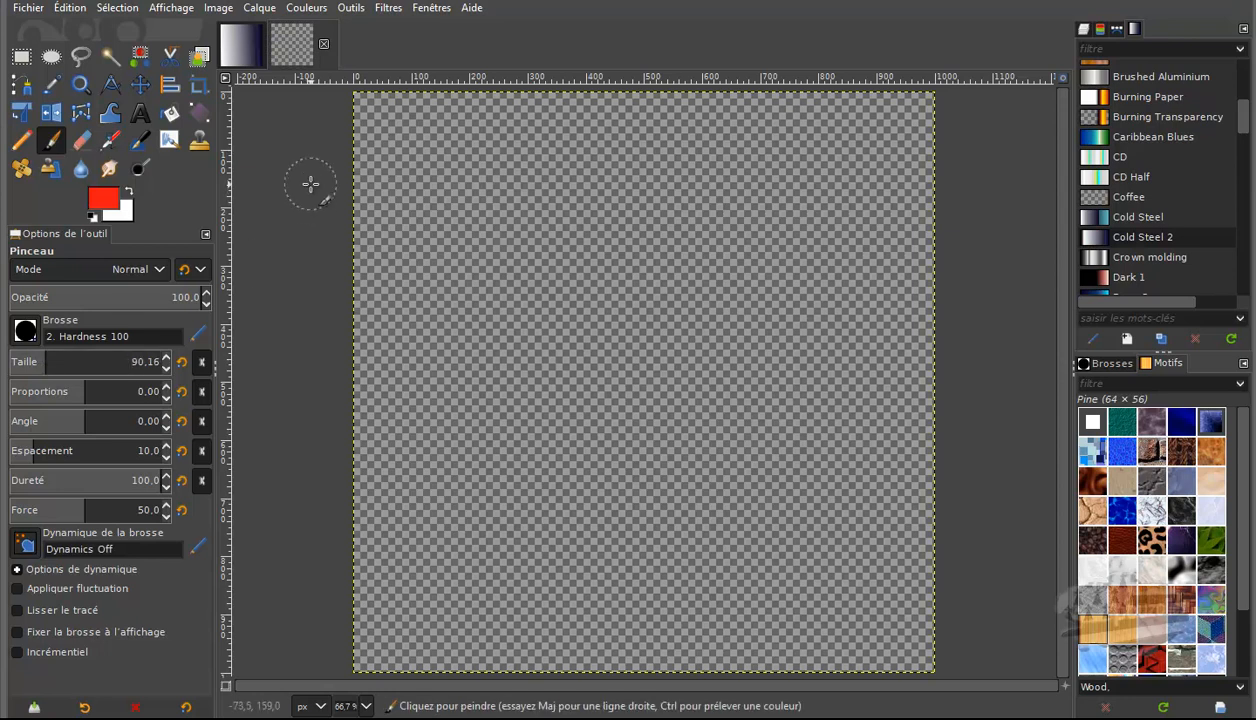
left_click(964, 184, "shift")
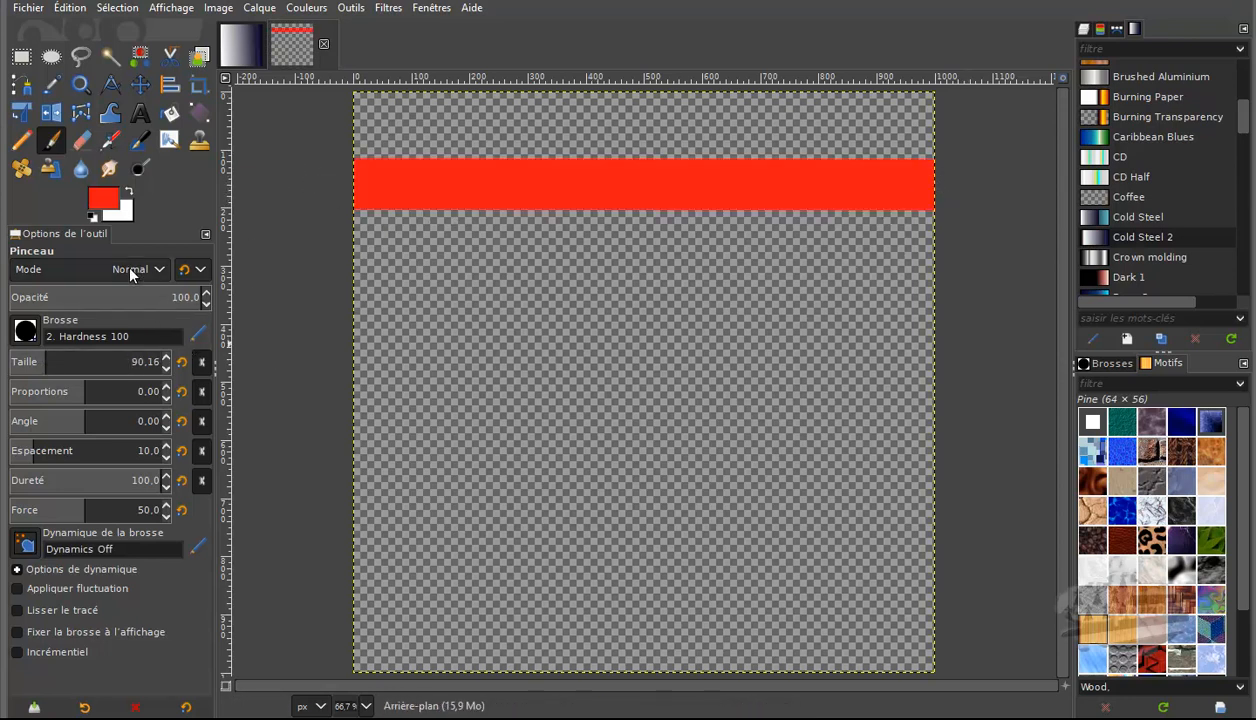
Step: Set the foreground colour to green and paint a wavy stripe with two peaks across the lower part of the image
left_click(104, 200)
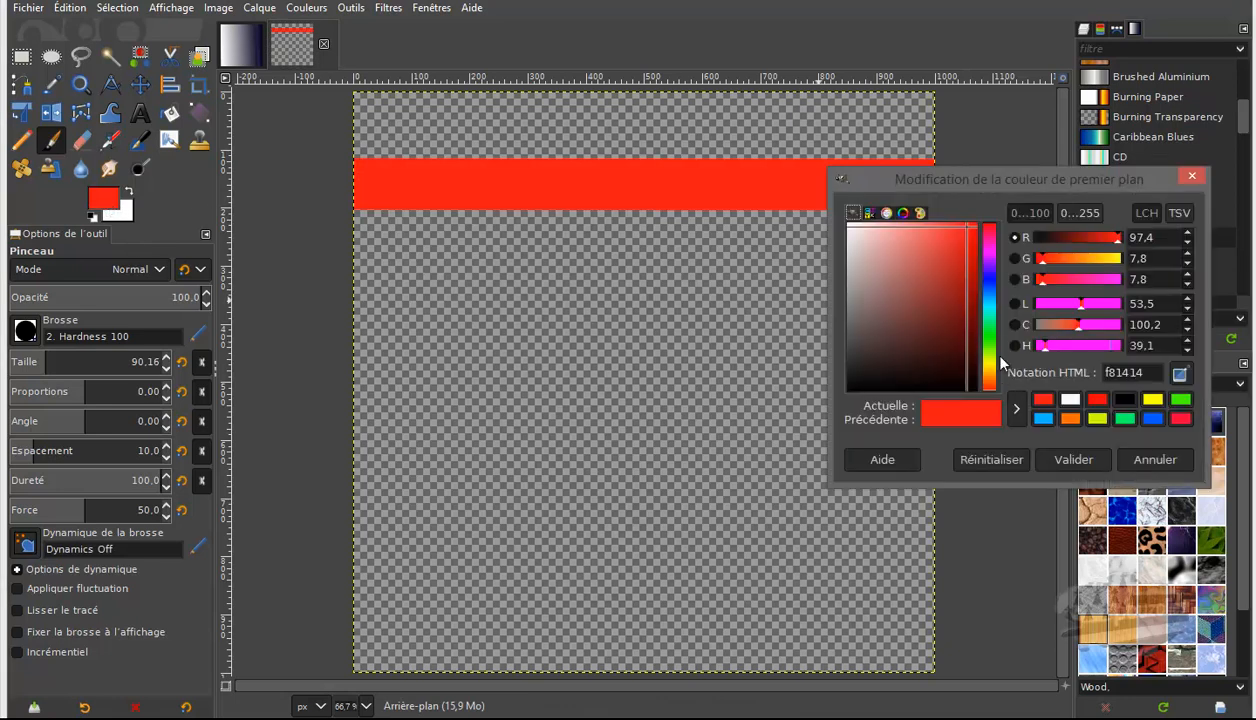
left_click(994, 343)
left_click(1073, 459)
mouse_move(340, 661)
left_mouse_down()
mouse_move(507, 503)
mouse_move(643, 651)
mouse_move(700, 605)
mouse_move(766, 514)
mouse_move(857, 492)
mouse_move(946, 540)
left_mouse_up()
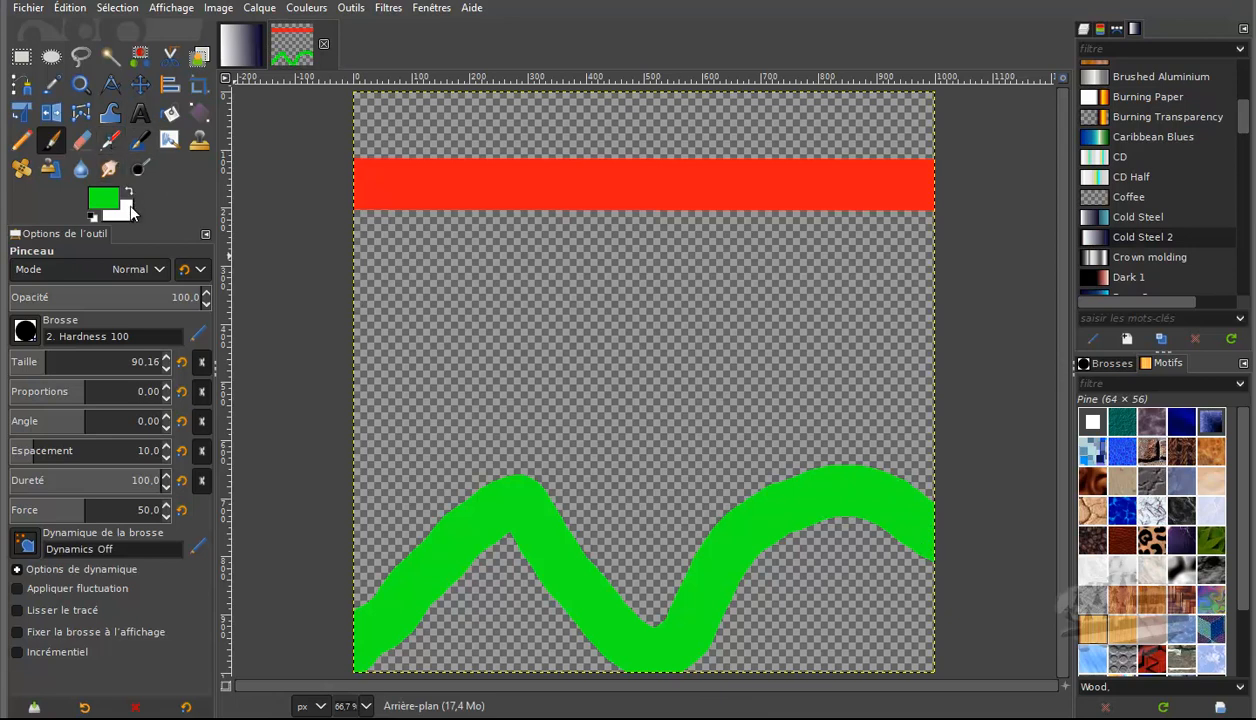
Step: Set the foreground colour to near-white fdfffd and paint a wavy stripe across the image between the red and green stripes
left_click(131, 210)
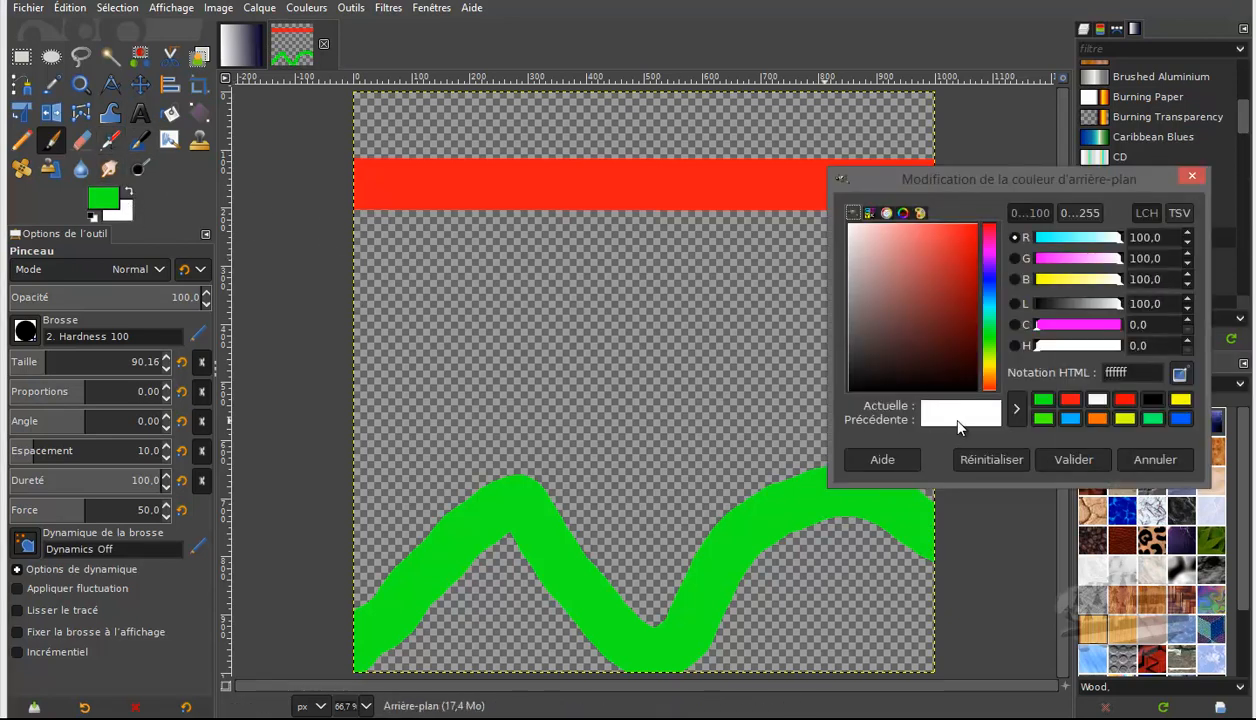
left_click(1074, 460)
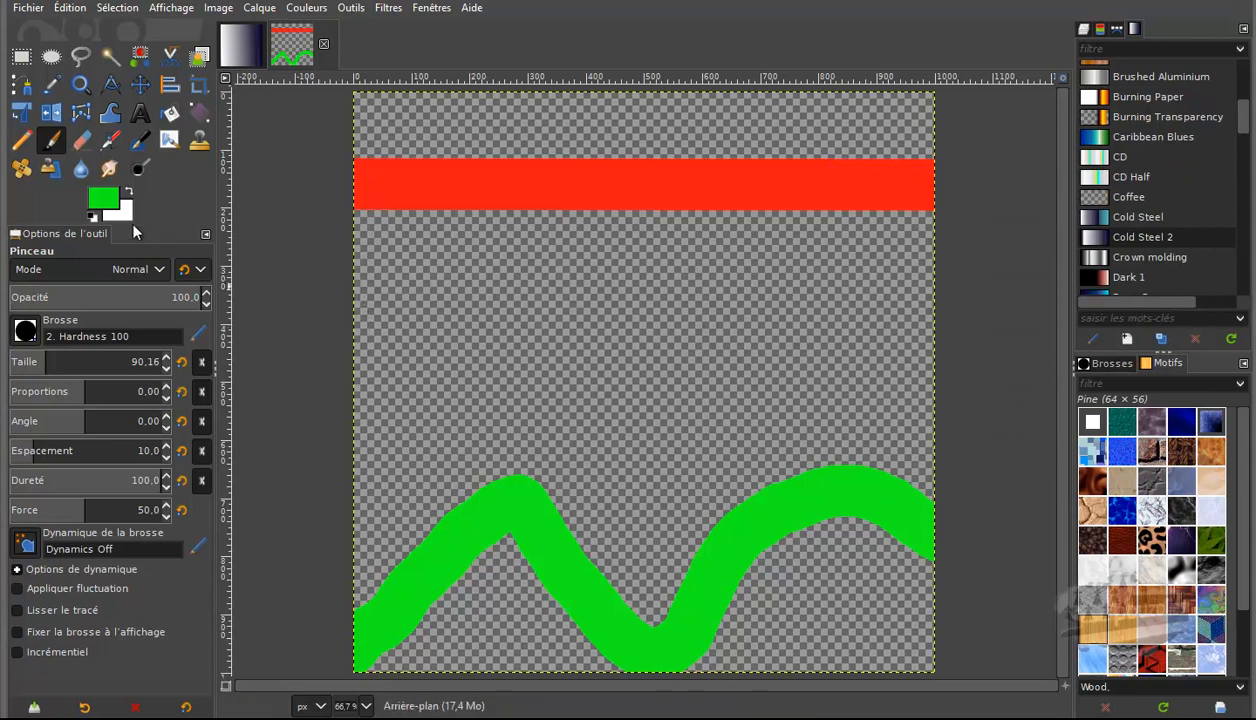
left_click(104, 204)
left_click(858, 227)
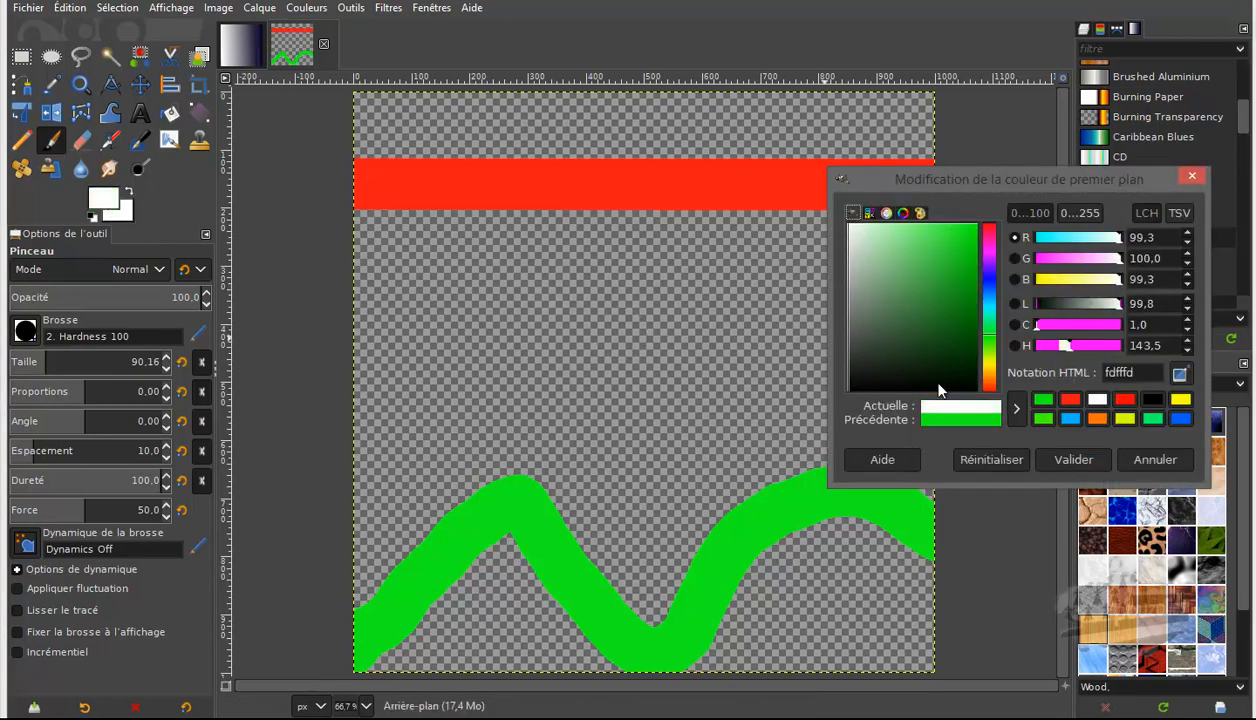
left_click(1068, 460)
mouse_move(346, 440)
left_mouse_down()
mouse_move(376, 407)
mouse_move(467, 343)
mouse_move(575, 408)
mouse_move(637, 375)
mouse_move(744, 351)
mouse_move(820, 366)
mouse_move(987, 350)
left_mouse_up()
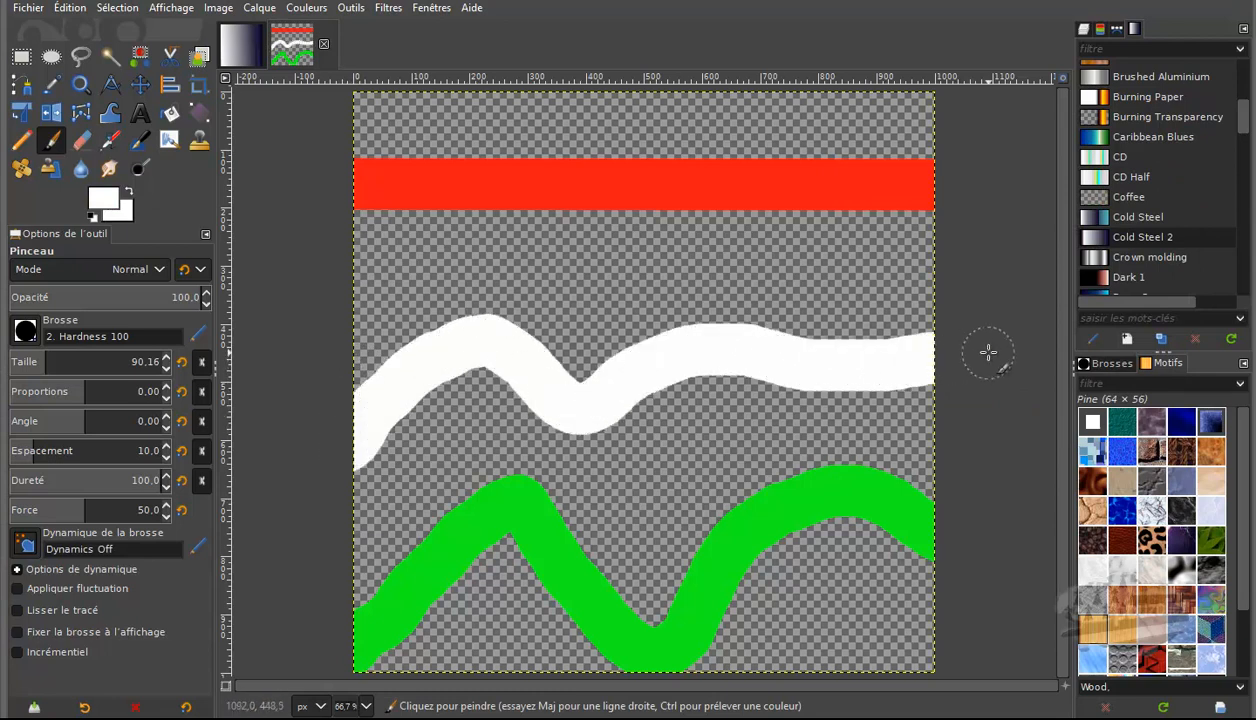
Step: Repeat the G'MIC Solidify filter on the red, white and green stripes, and undo it
left_click(381, 10)
left_click(405, 28)
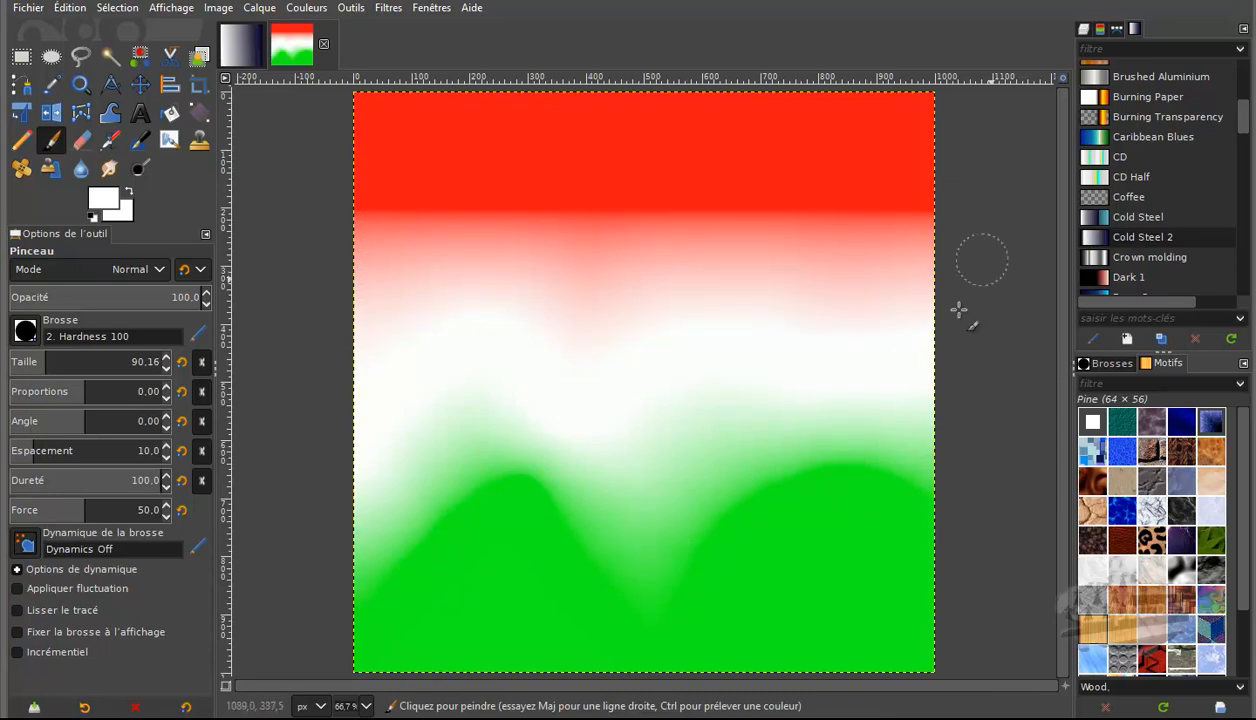
left_click(72, 8)
left_click(82, 30)
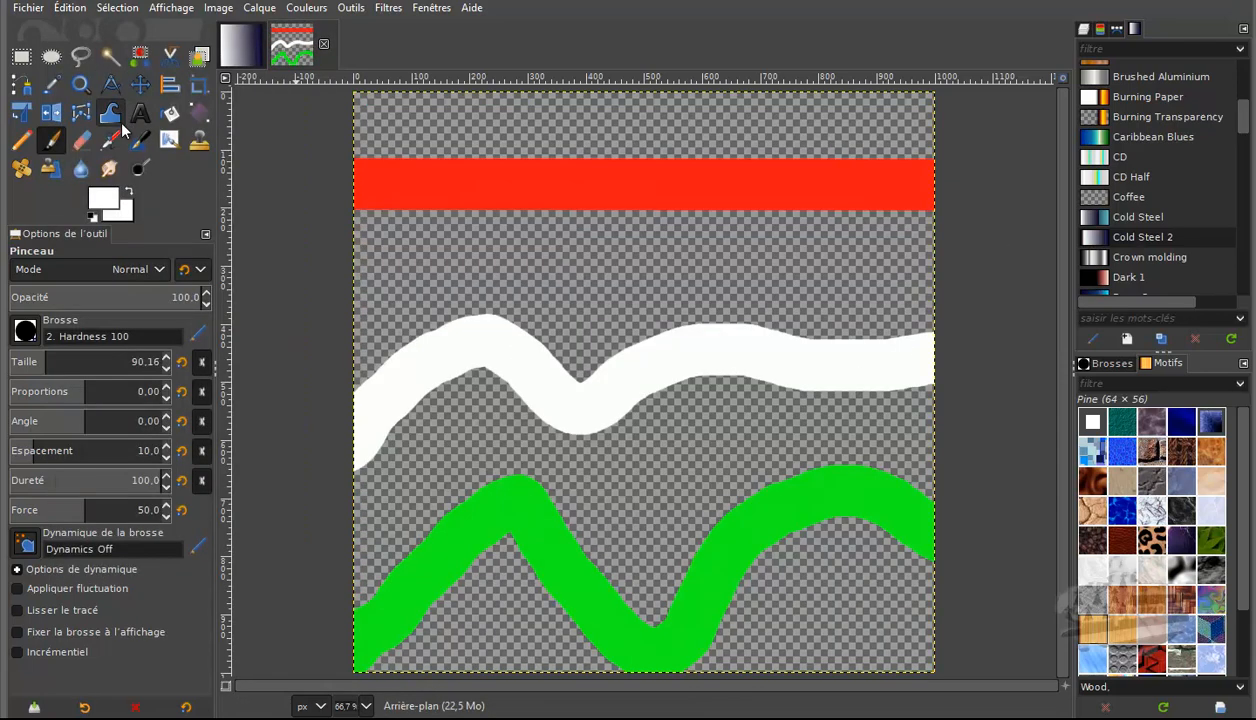
Step: Set the foreground colour to yellow f4f308 and paint a single dot between the red and white stripes at about 399, 313 px
left_click(97, 210)
left_click(990, 370)
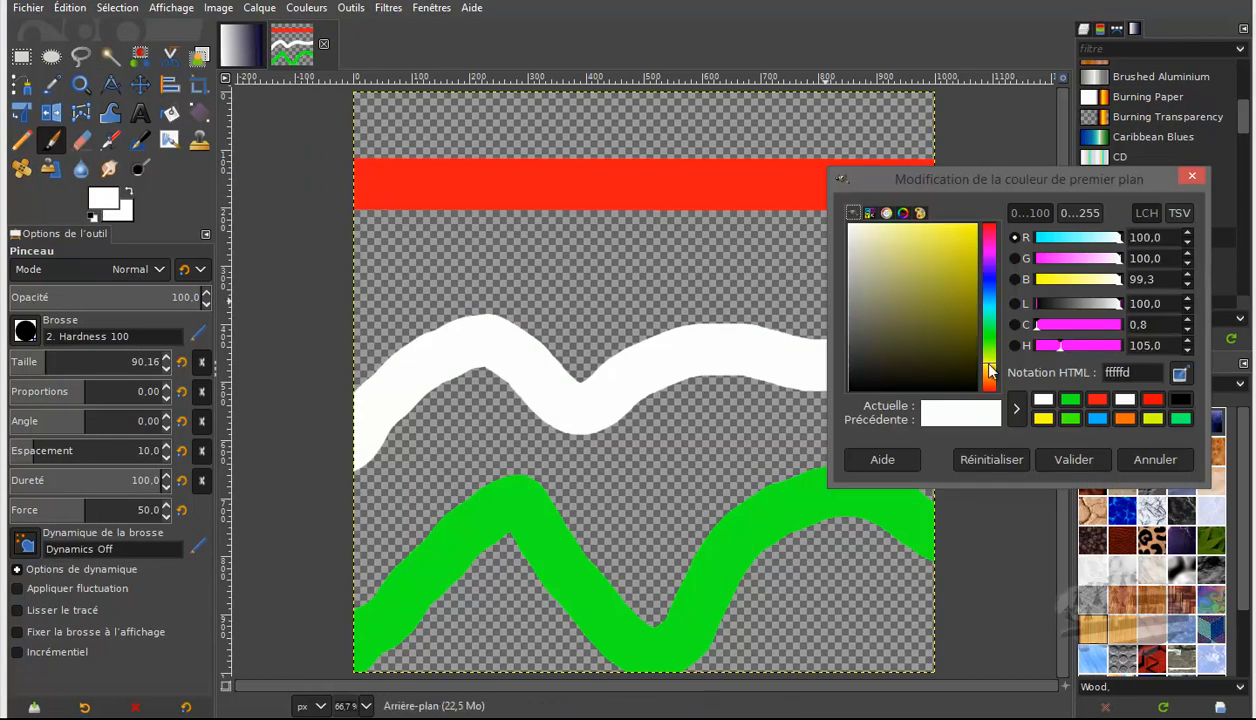
left_click(968, 231)
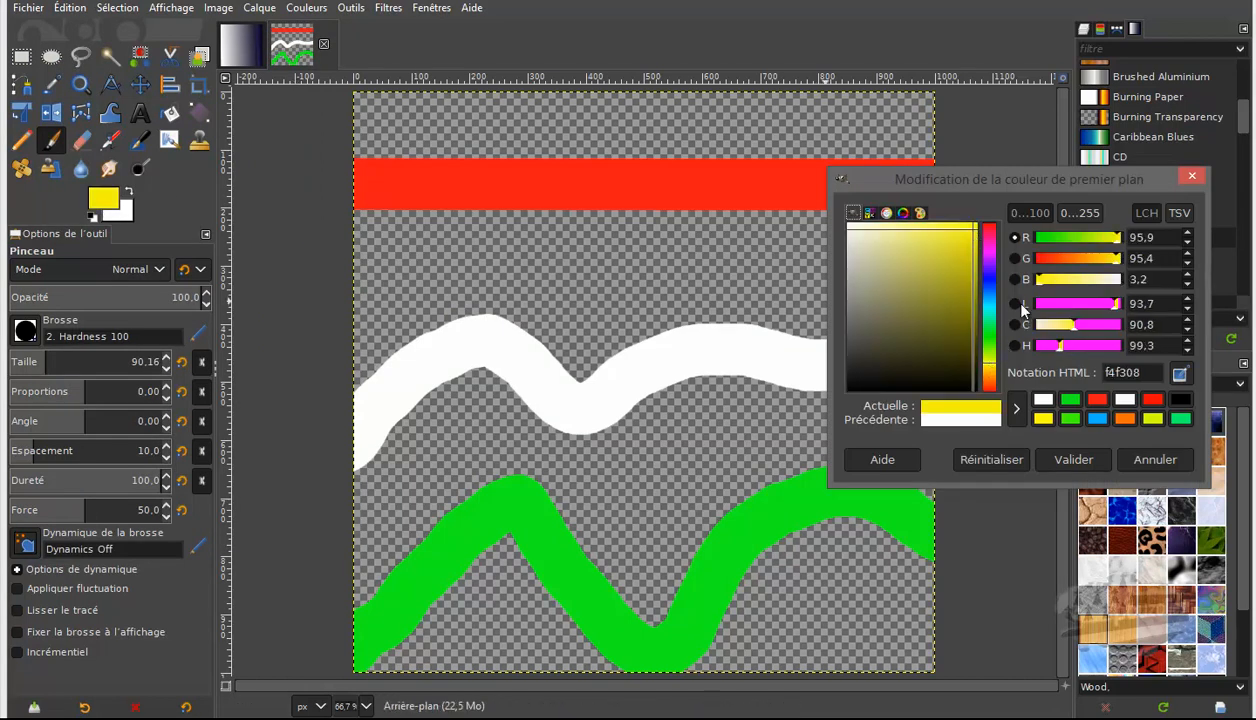
left_click(1073, 460)
left_click(585, 273)
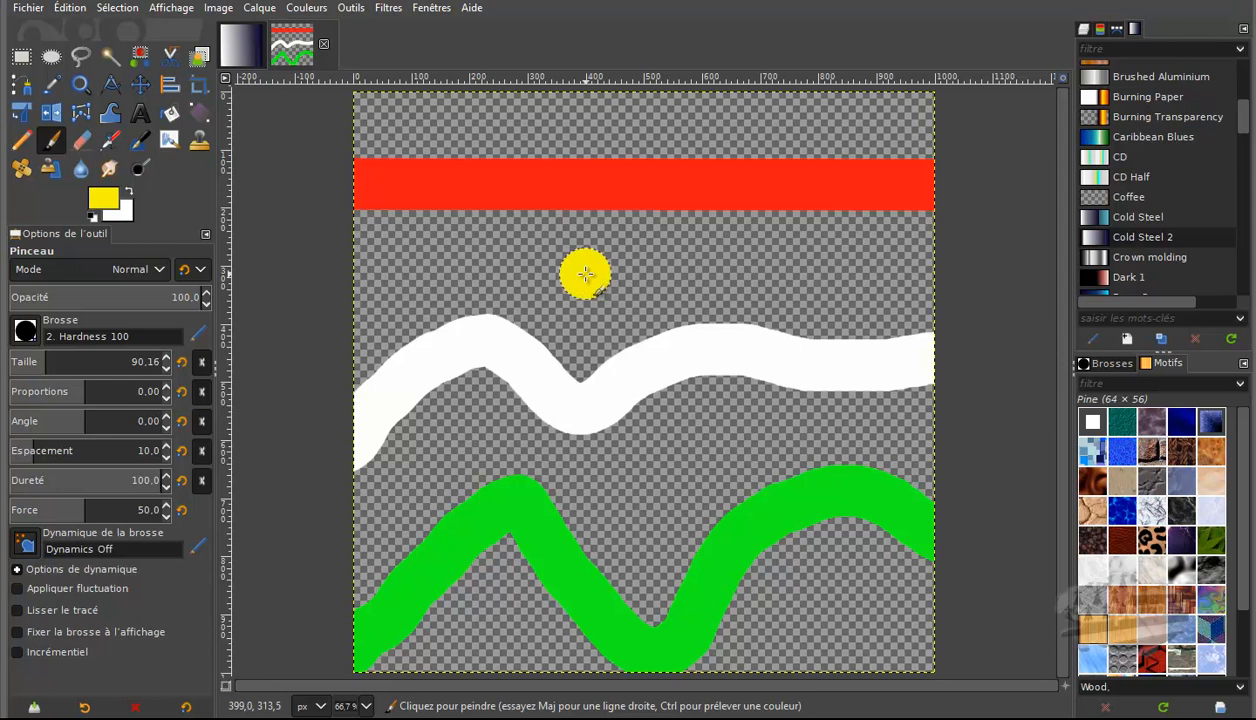
Step: Repeat the G'MIC Solidify filter on the stripes with the yellow dot, and undo it
left_click(388, 7)
left_click(388, 33)
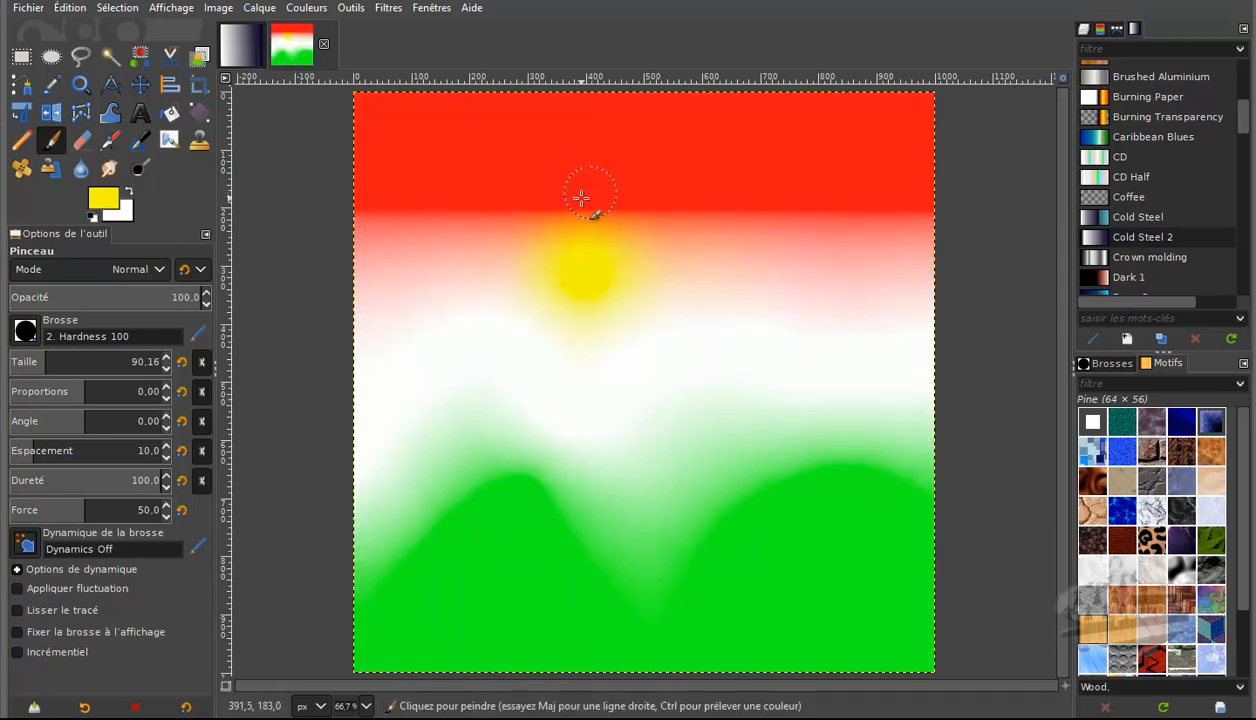
left_click(72, 9)
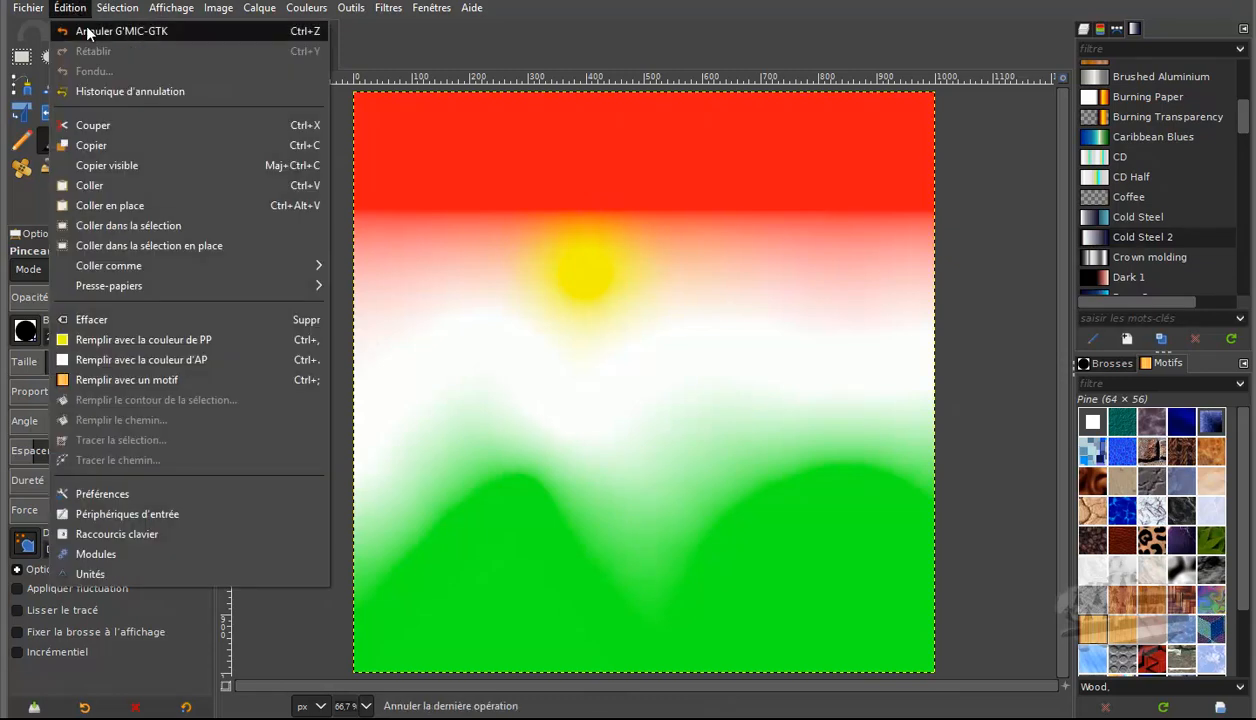
left_click(88, 31)
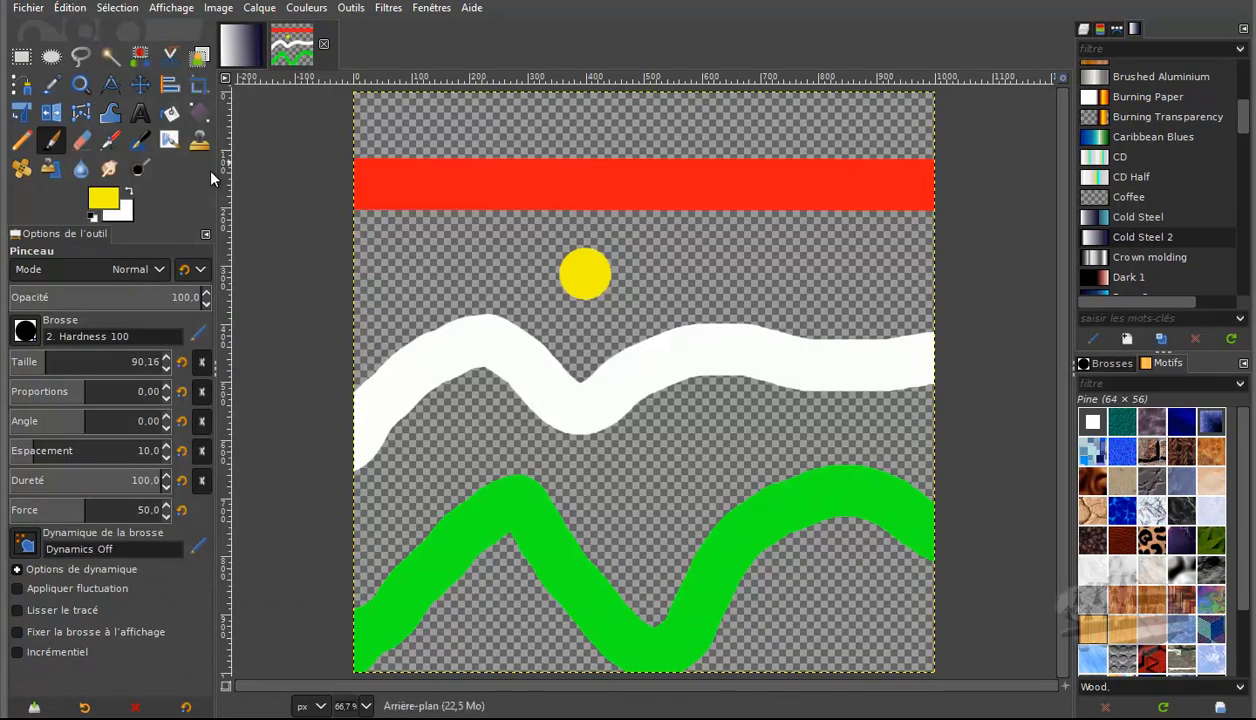
Step: Swap the foreground and background colours and paint a thin white arched stripe above the yellow dot with brush size 26,26
left_click(131, 193)
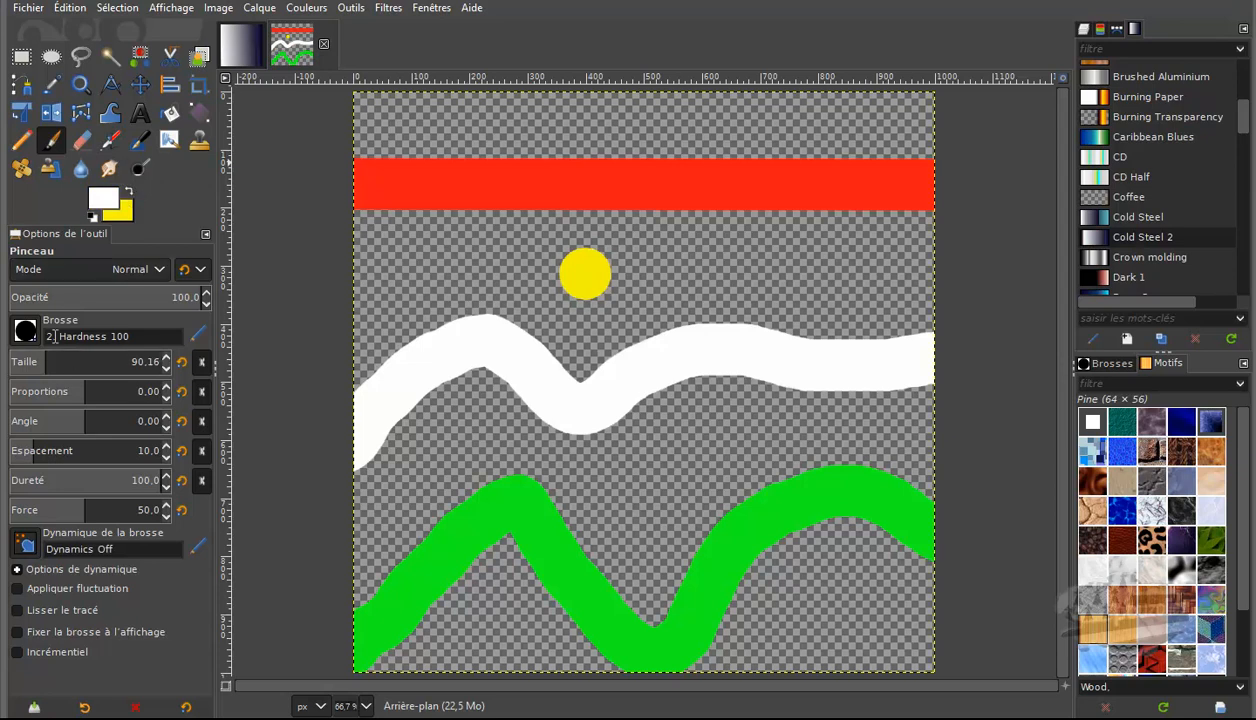
left_click(22, 366)
mouse_move(22, 366)
left_mouse_down()
mouse_move(50, 366)
mouse_move(24, 366)
left_mouse_up()
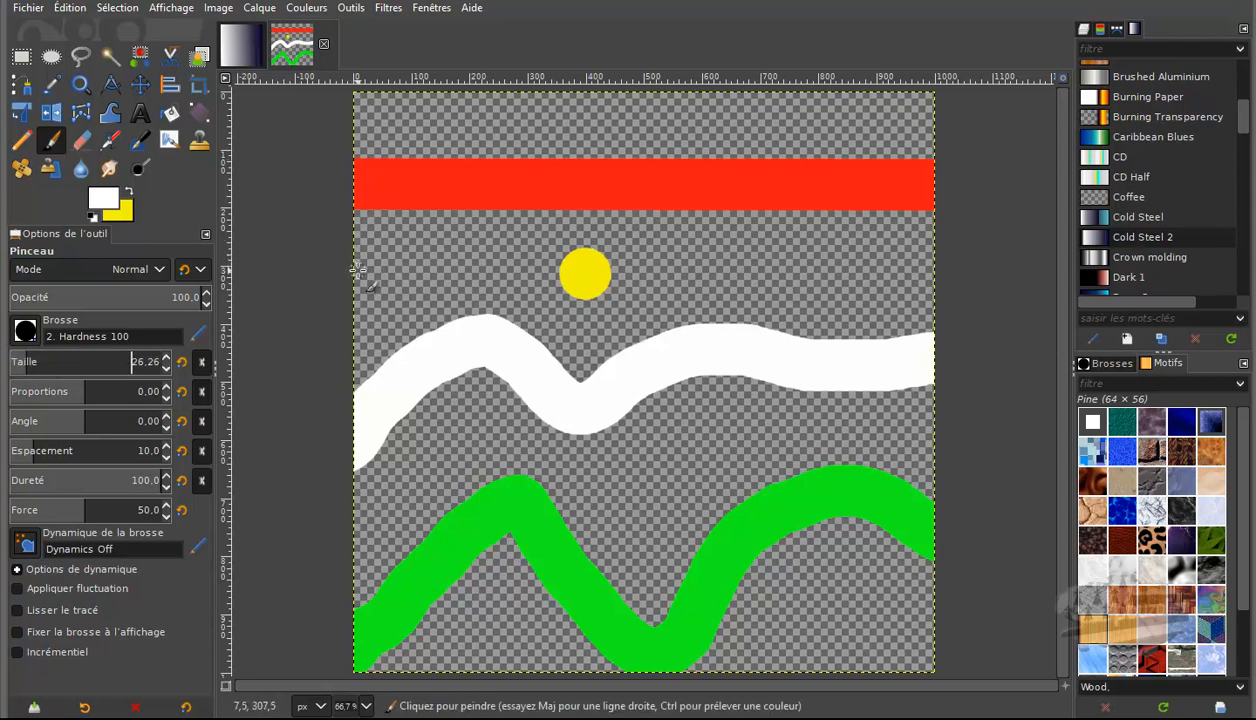
mouse_move(355, 258)
left_mouse_down()
mouse_move(550, 227)
mouse_move(810, 262)
mouse_move(925, 262)
left_mouse_up()
Step: Repeat the G'MIC Solidify filter with the thin white stripe included, and undo it
left_click(397, 8)
left_click(400, 30)
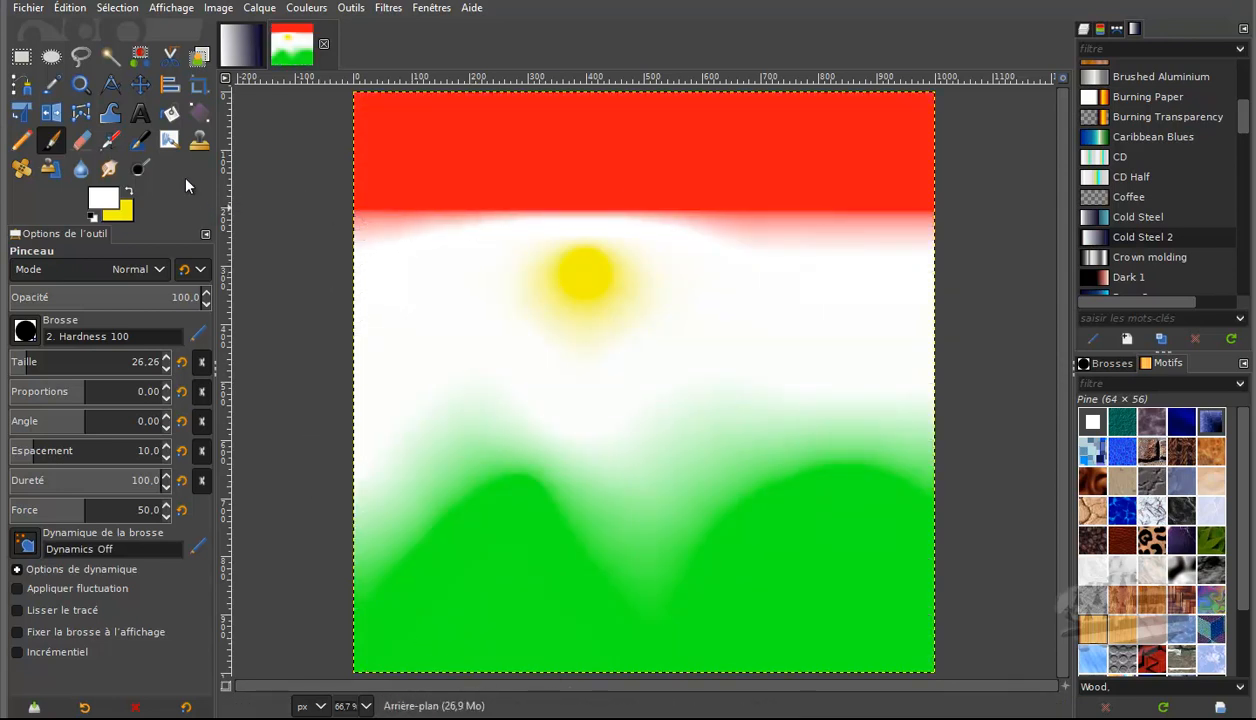
left_click(66, 8)
left_click(84, 32)
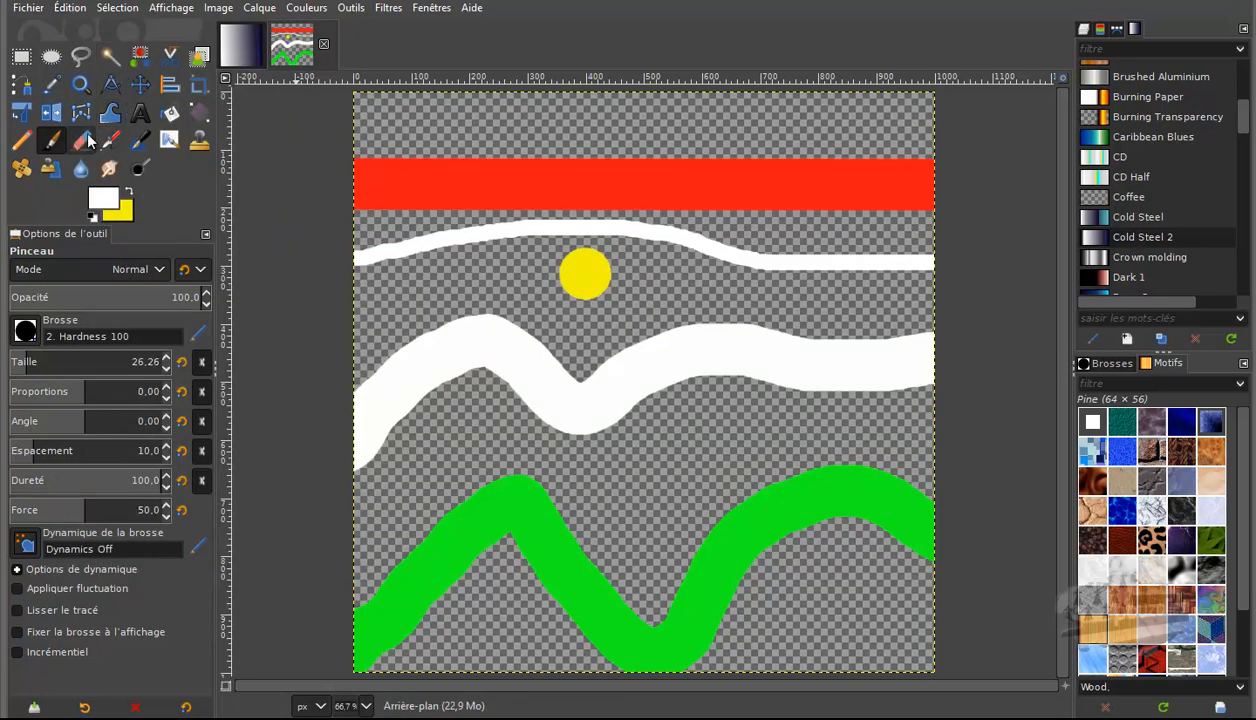
Step: Set the foreground colour to red and paint two thin strokes along the upper side of the thin white stripe, near both image edges
left_click(102, 201)
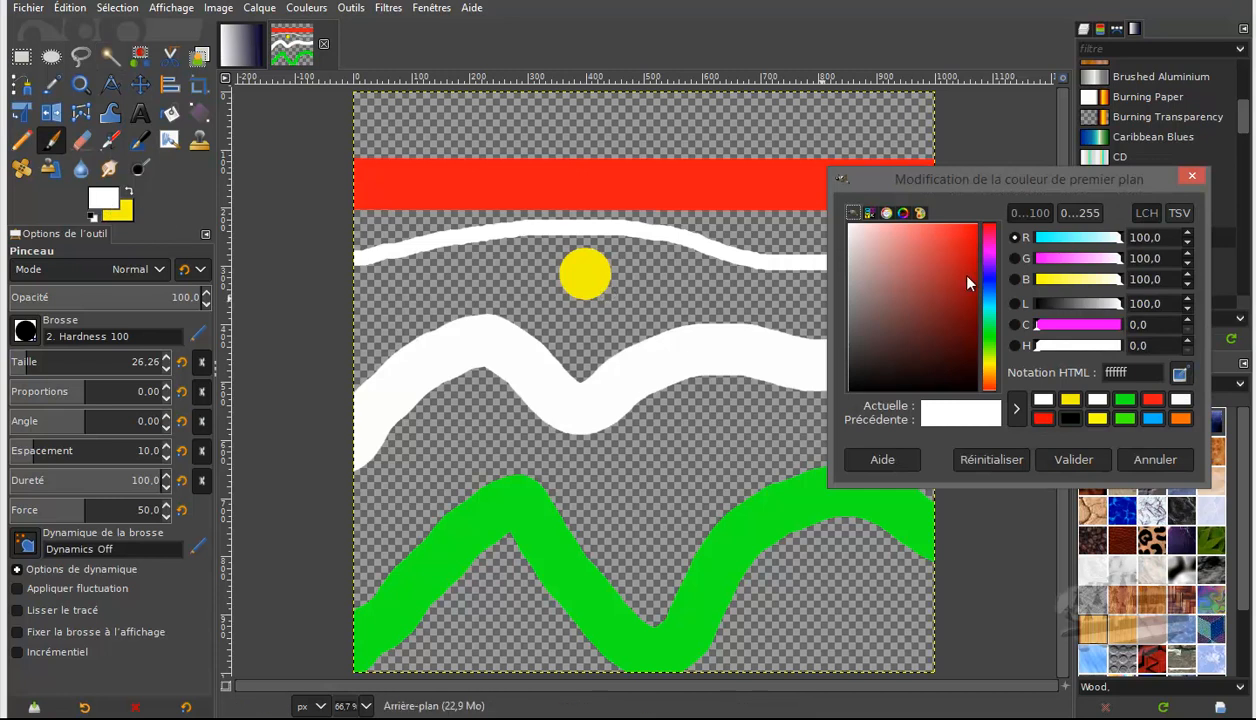
left_click(969, 233)
left_click(1071, 459)
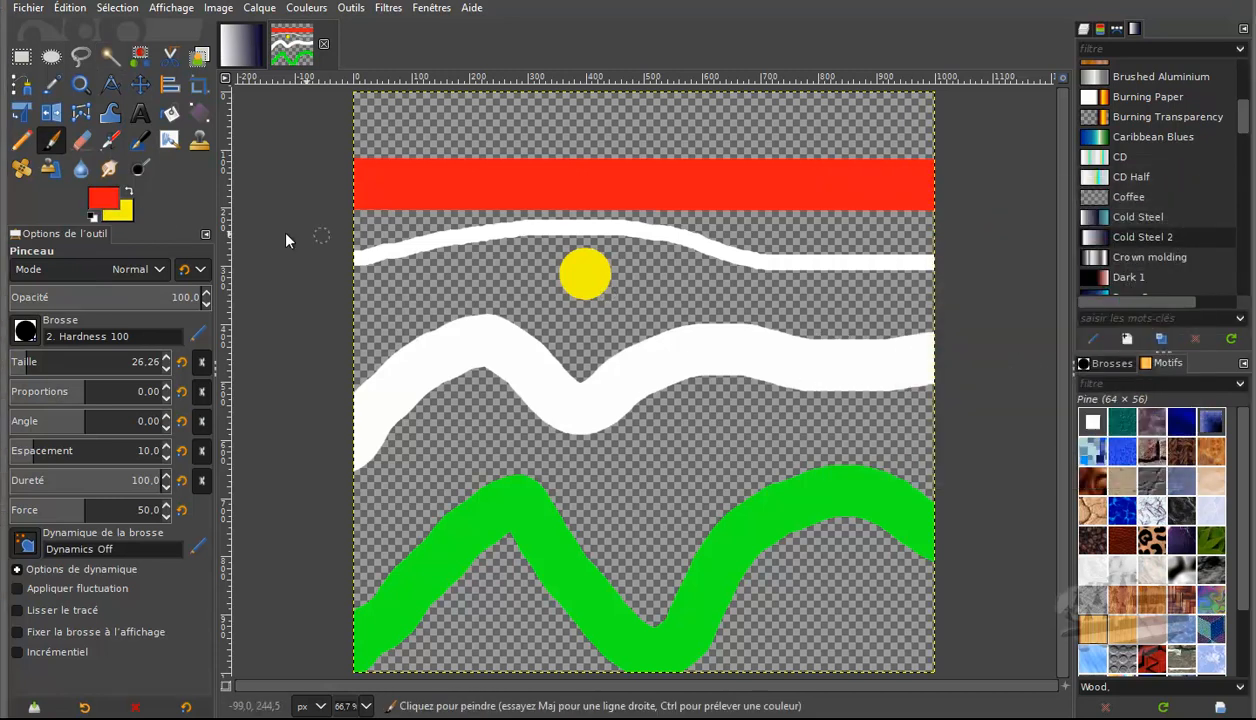
left_click_drag(357, 243, 516, 210)
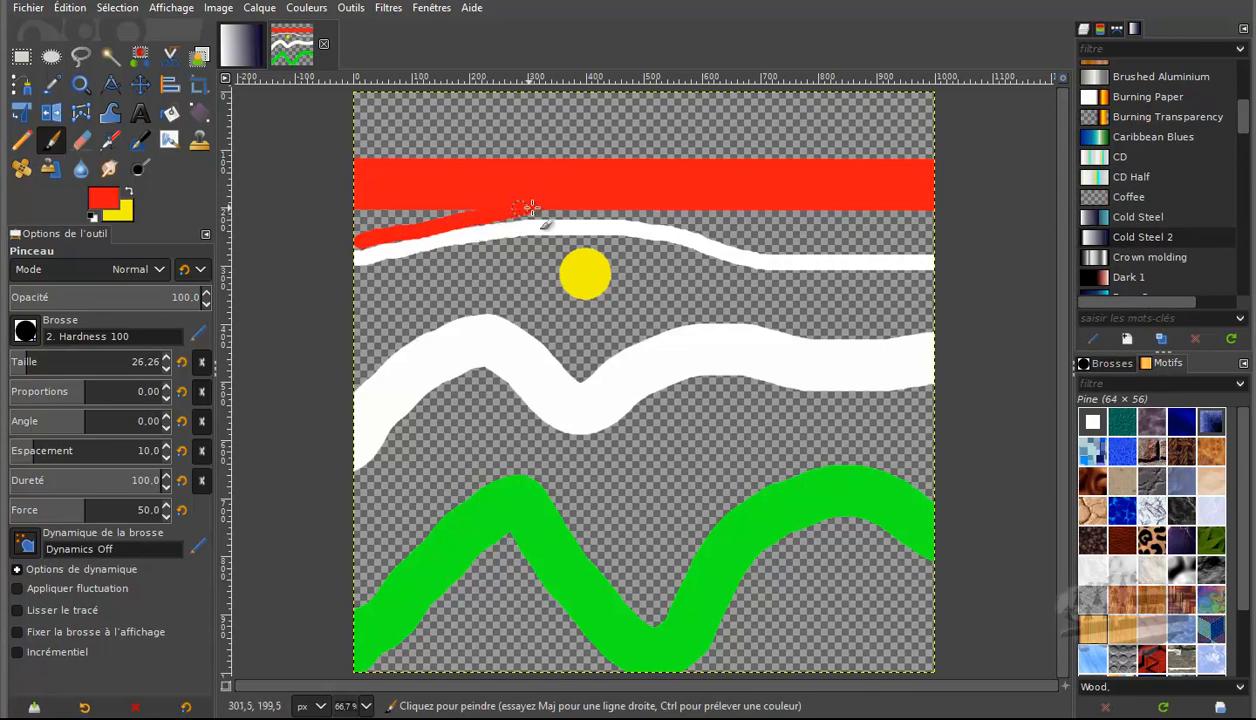
mouse_move(716, 210)
left_mouse_down()
mouse_move(772, 228)
mouse_move(961, 242)
left_mouse_up()
Step: Repeat the G'MIC Solidify filter to blend all the painted stripes and the yellow dot
left_click(388, 7)
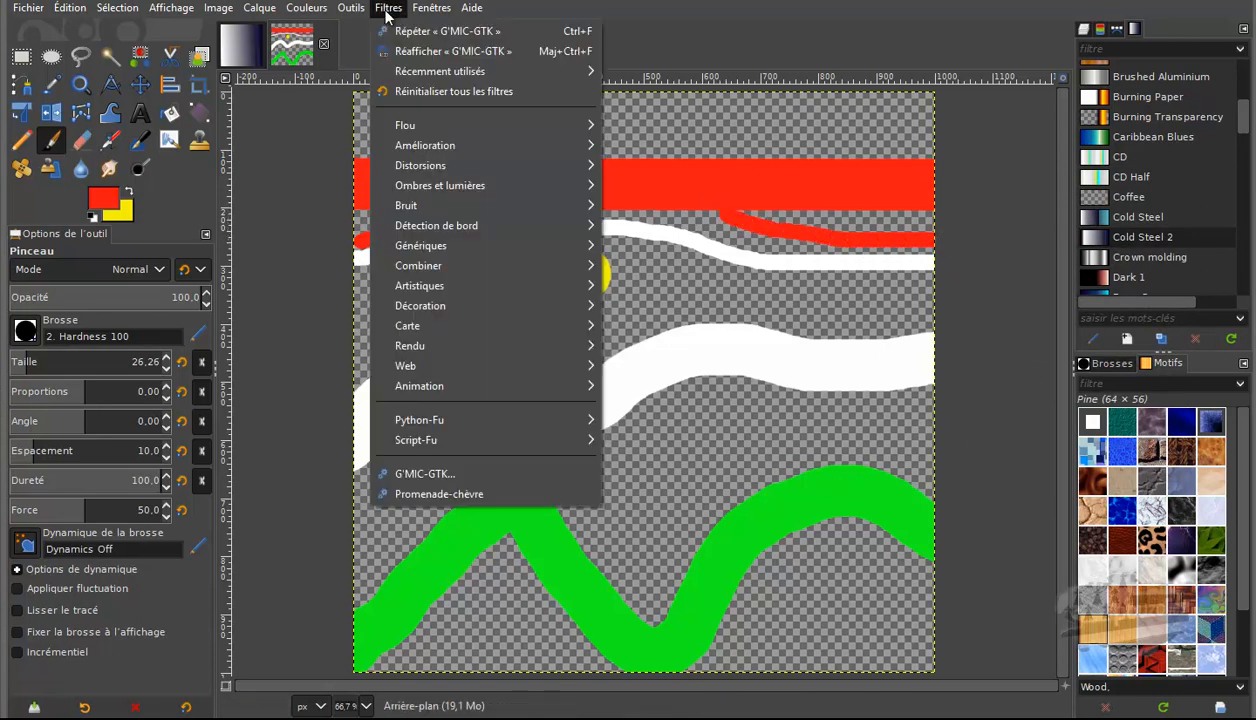
key("Escape")
key("ctrl+f")
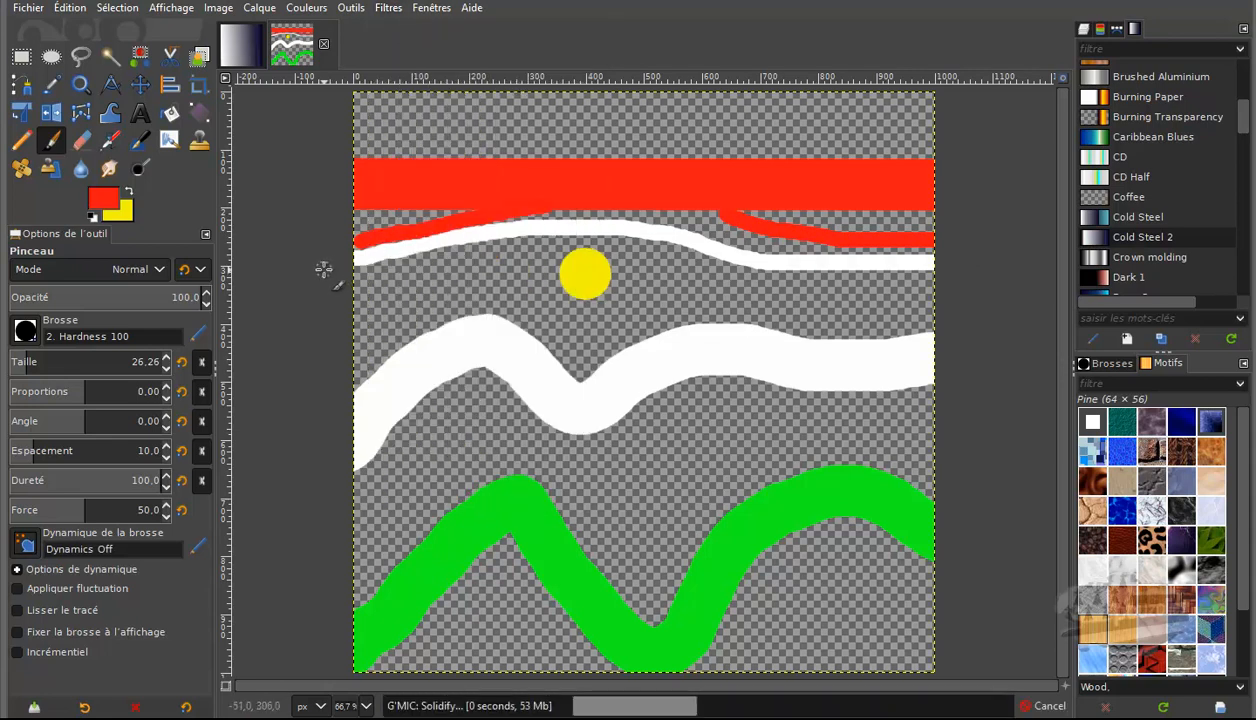